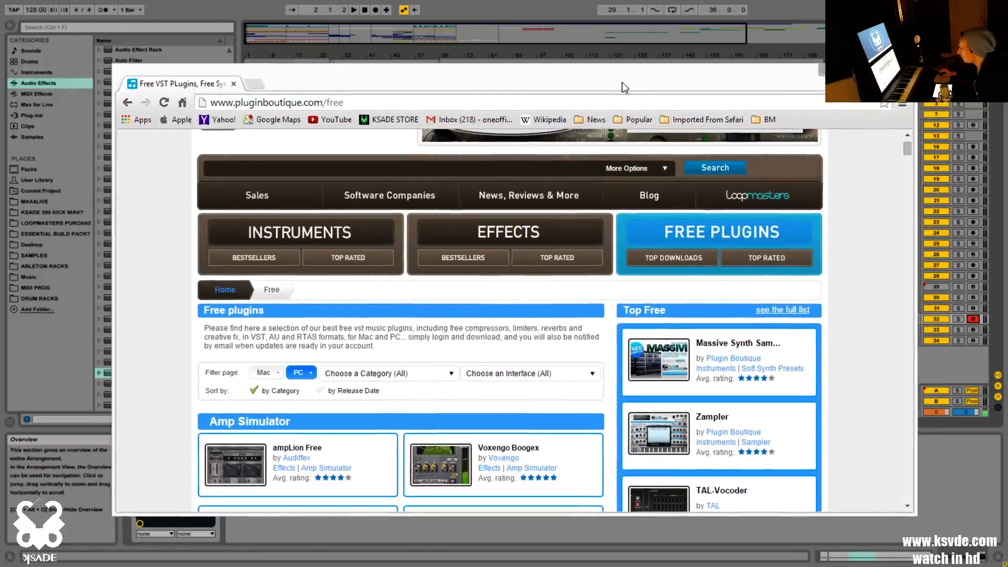
Look through the free plugins page on Plugin Boutique, including its PC category listings and top free downloads.
drag(623, 83, 613, 68)
scroll(850, 264, up, 1)
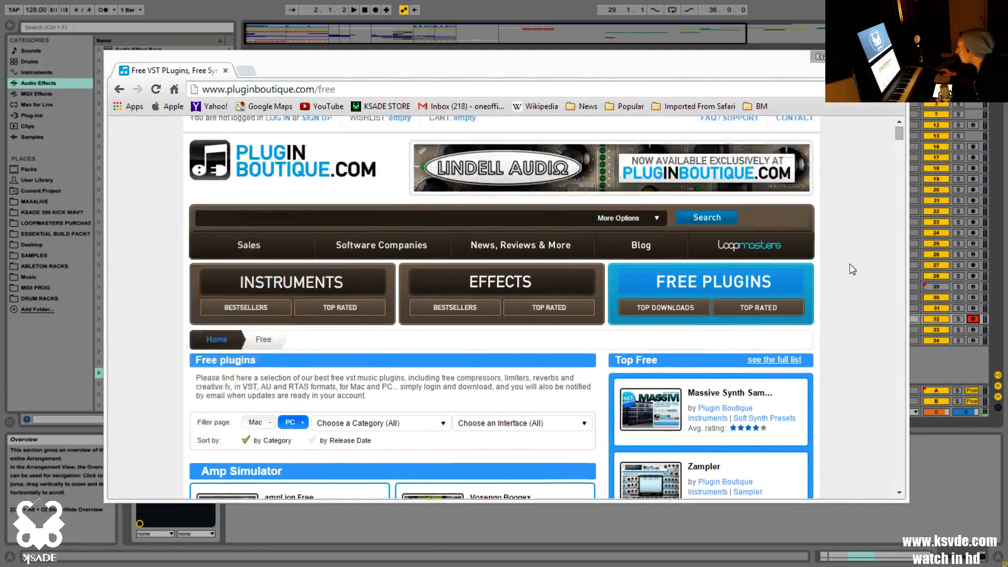
scroll(850, 265, up, 1)
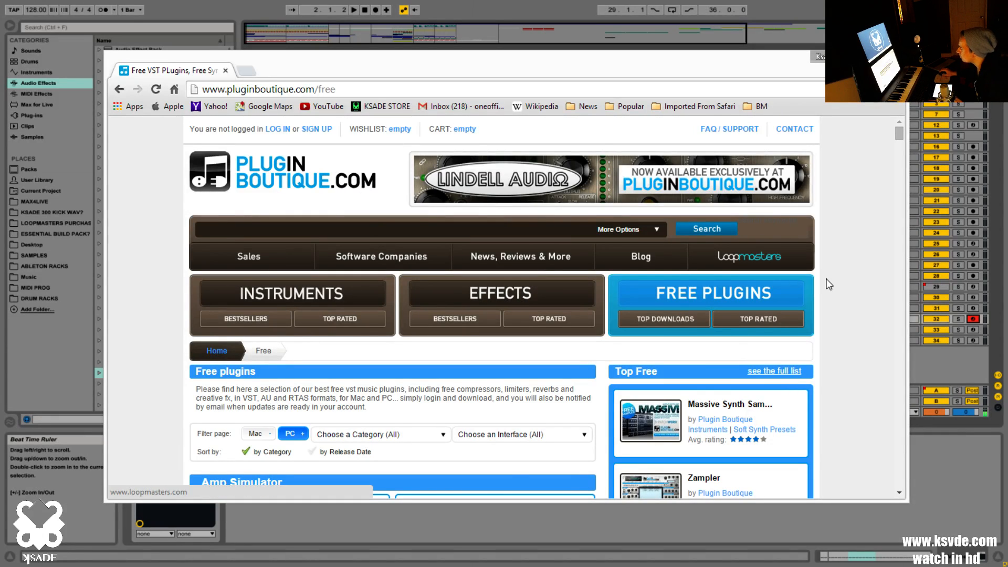
scroll(330, 336, down, 3)
scroll(331, 337, up, 1)
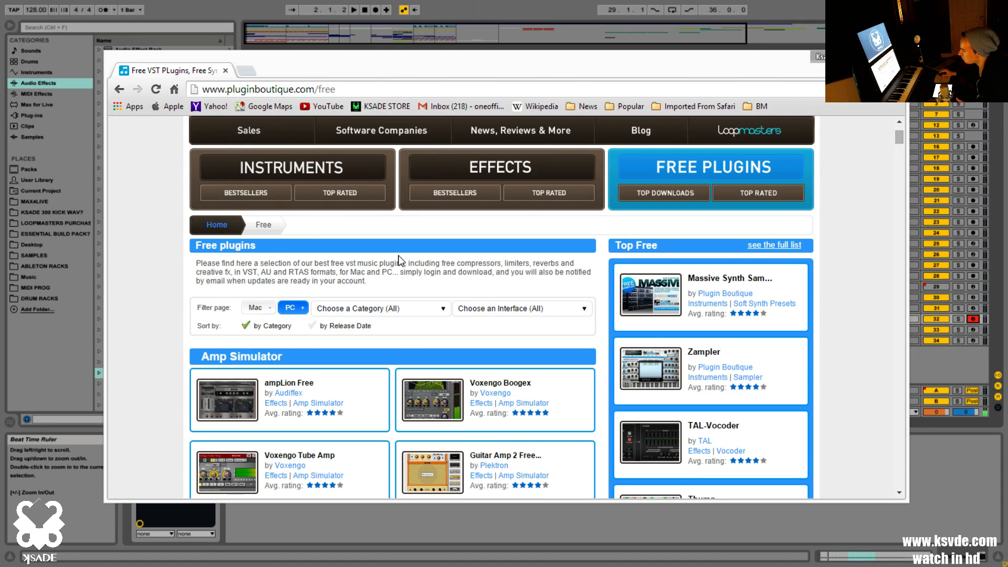
scroll(401, 284, down, 3)
scroll(403, 347, up, 3)
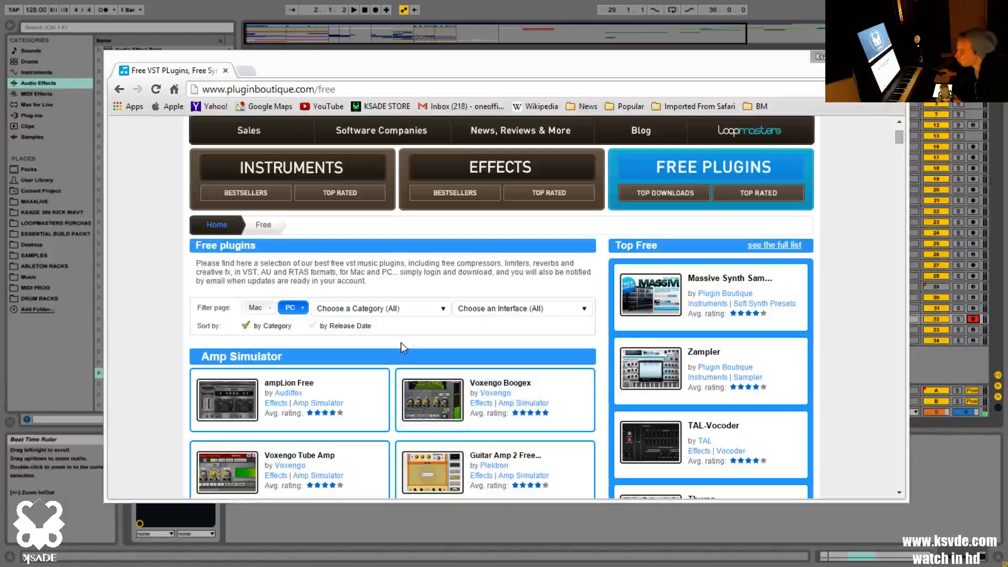
scroll(383, 321, down, 4)
scroll(378, 316, up, 2)
scroll(378, 315, down, 5)
scroll(378, 315, up, 8)
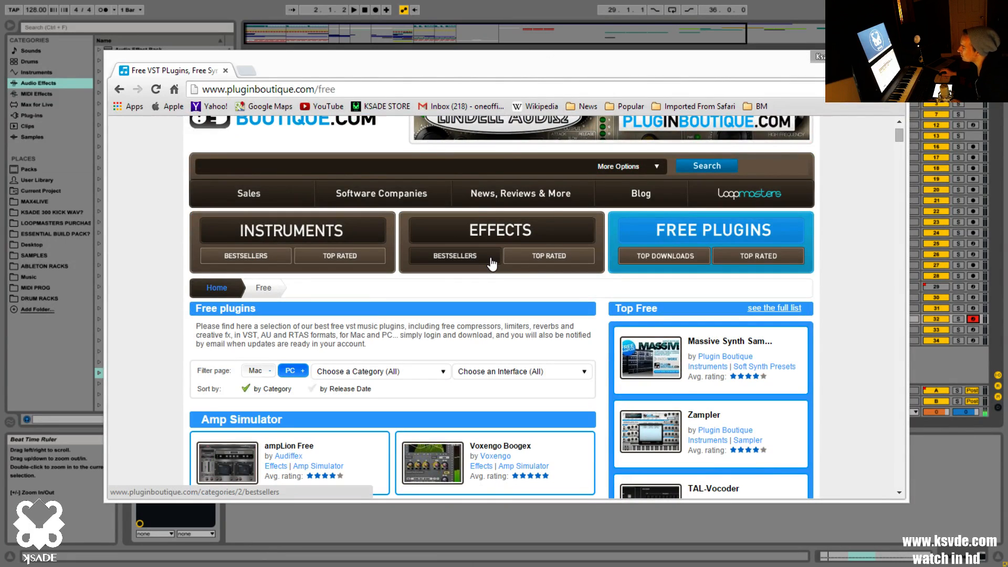
scroll(470, 424, down, 4)
scroll(470, 424, up, 5)
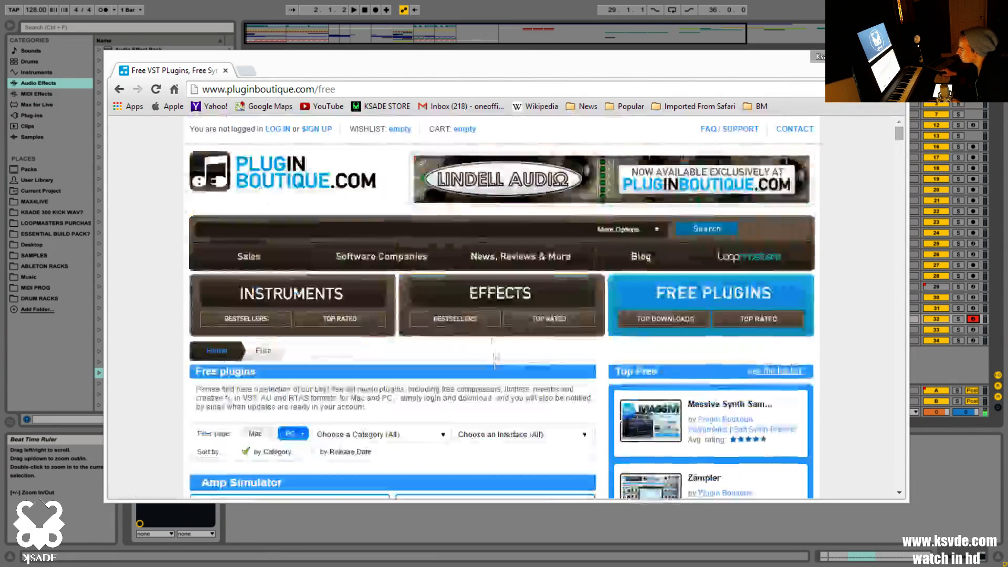
Switch to Ableton Live and open the VstSpeek3 plug-in window from track 32.
drag(574, 68, 558, 0)
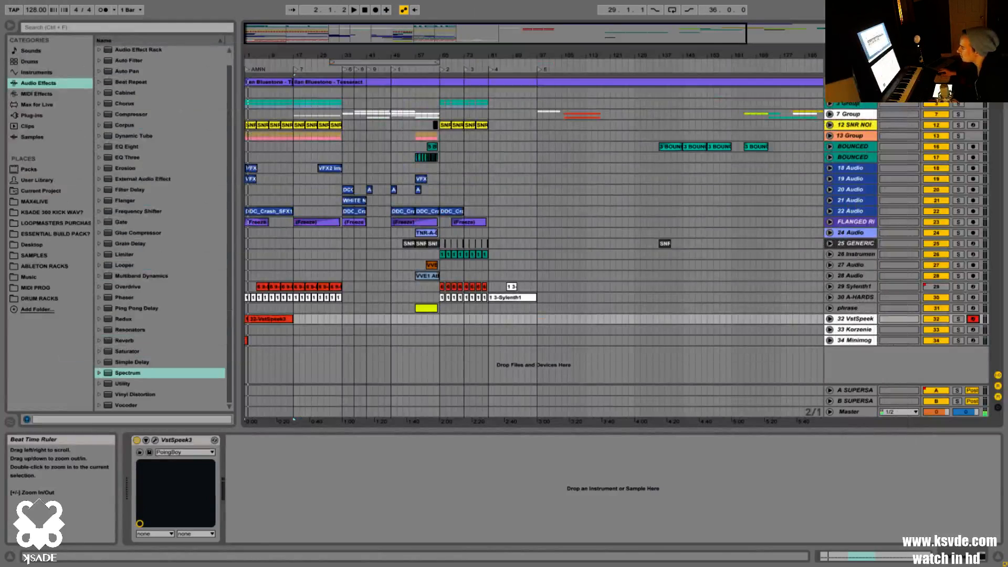
key(F11)
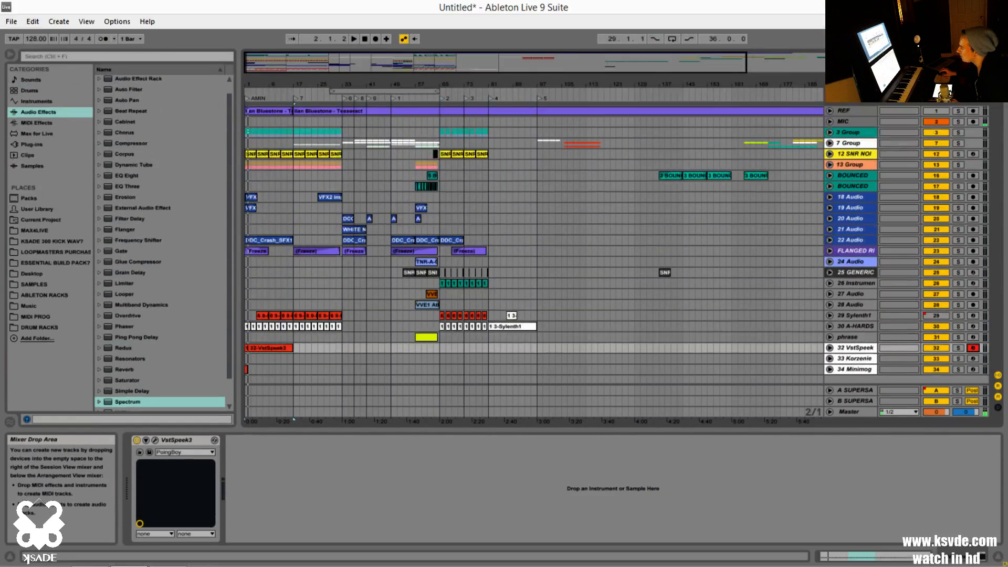
click(870, 347)
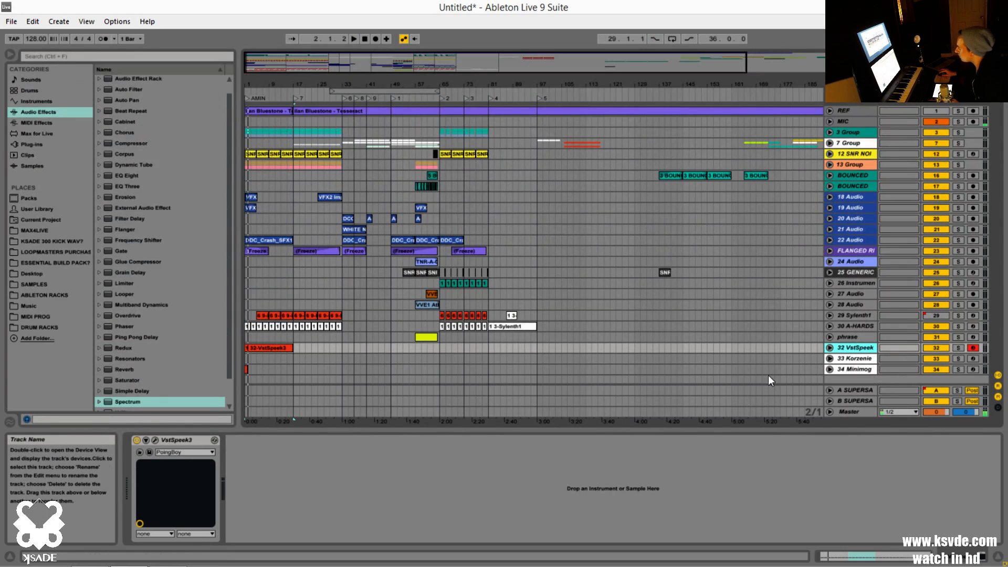
click(159, 442)
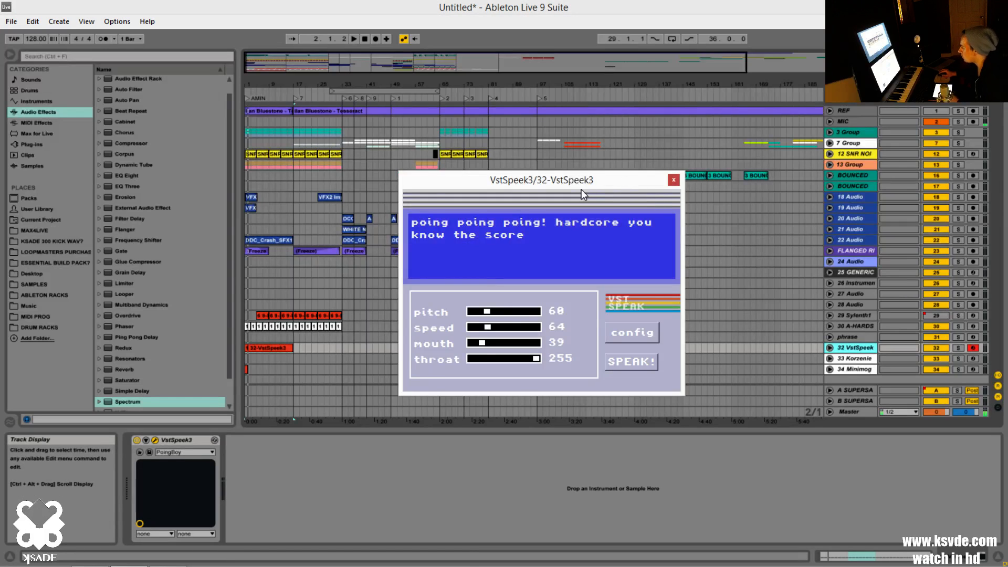
drag(582, 190, 621, 186)
Load the Bad Robot preset and then the Gorilla preset in VstSpeek3, and play the Gorilla phrase.
click(185, 453)
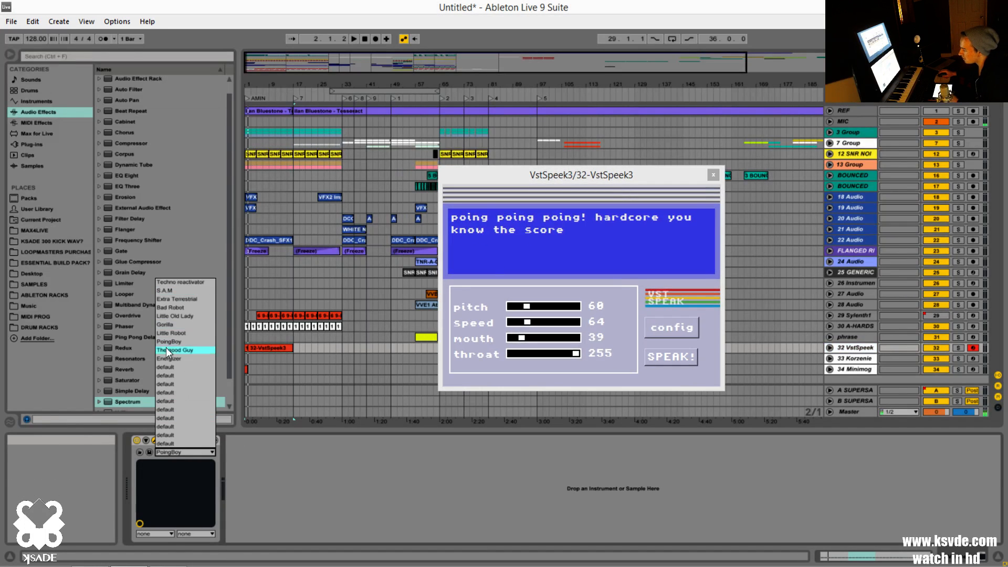
click(191, 309)
click(191, 454)
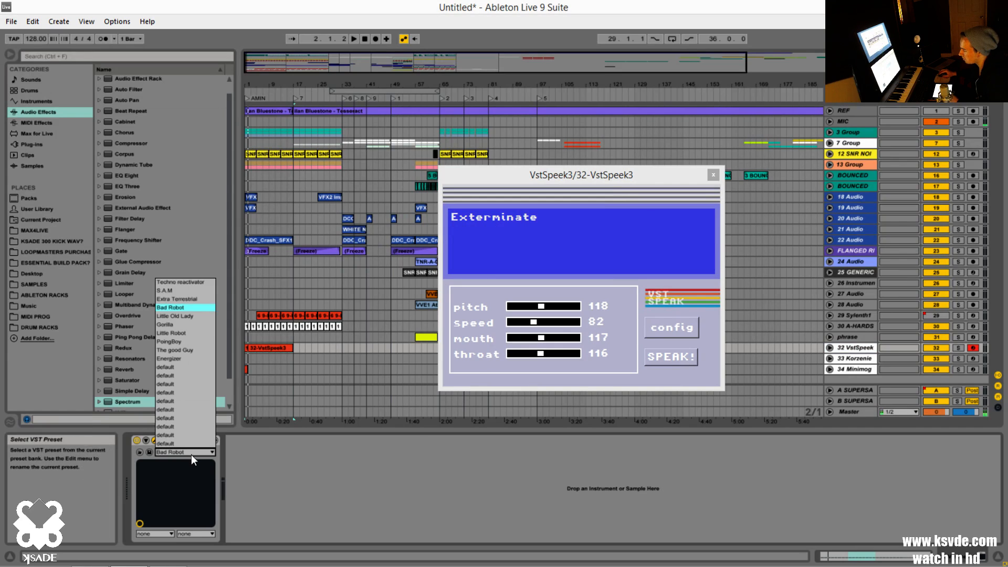
click(188, 325)
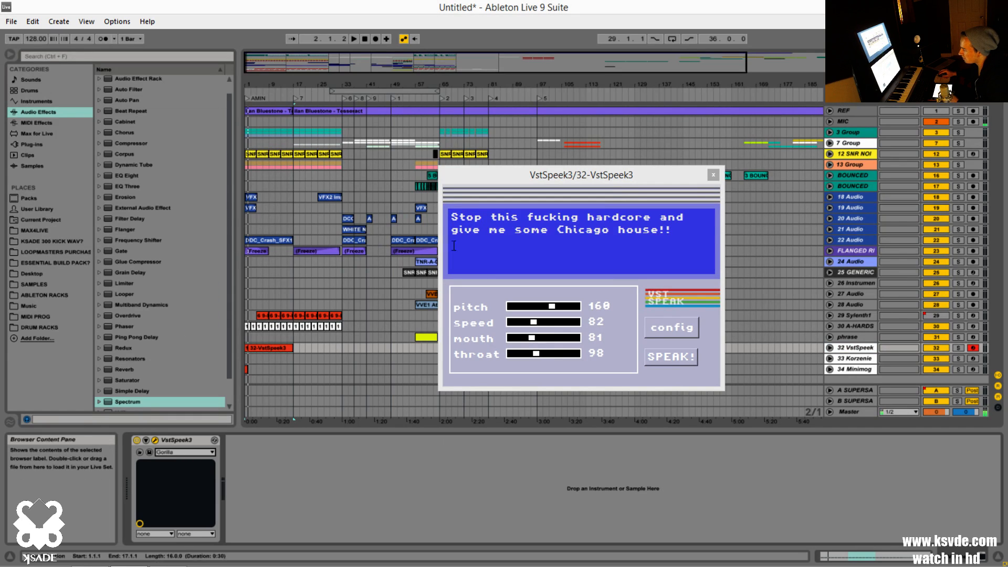
click(676, 358)
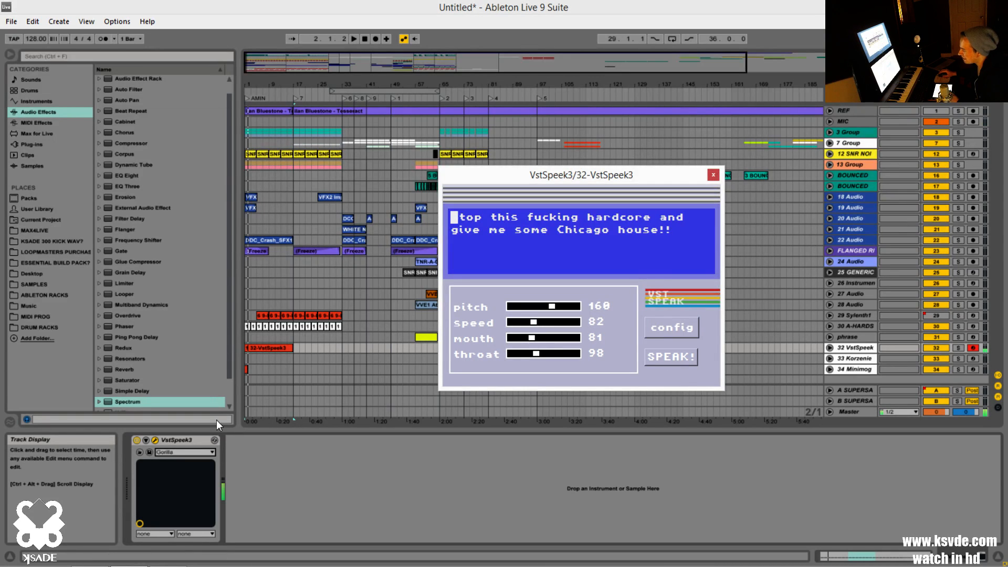
Load a default preset, replace its placeholder text with "u", and play the speech.
click(194, 453)
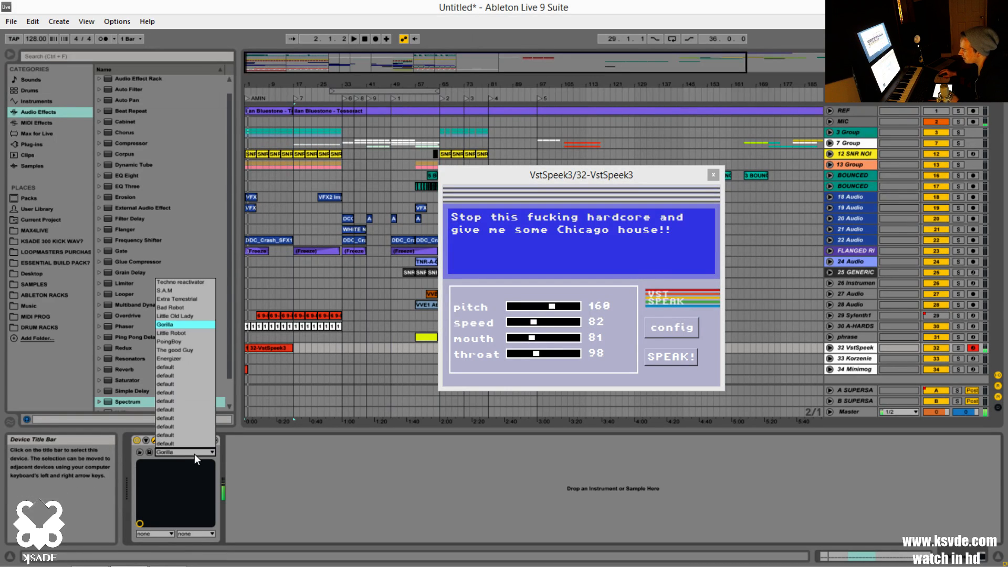
click(202, 374)
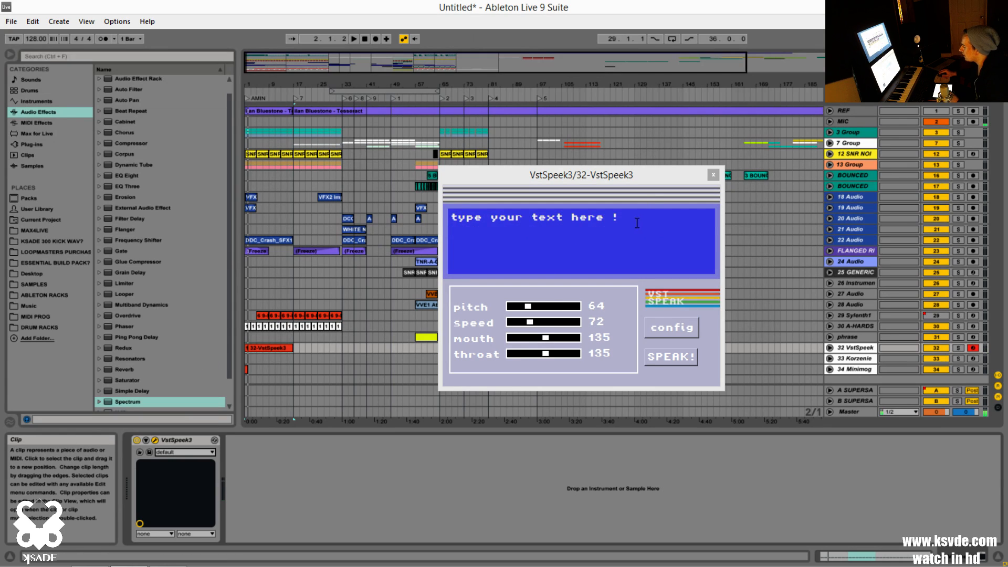
drag(625, 219, 425, 205)
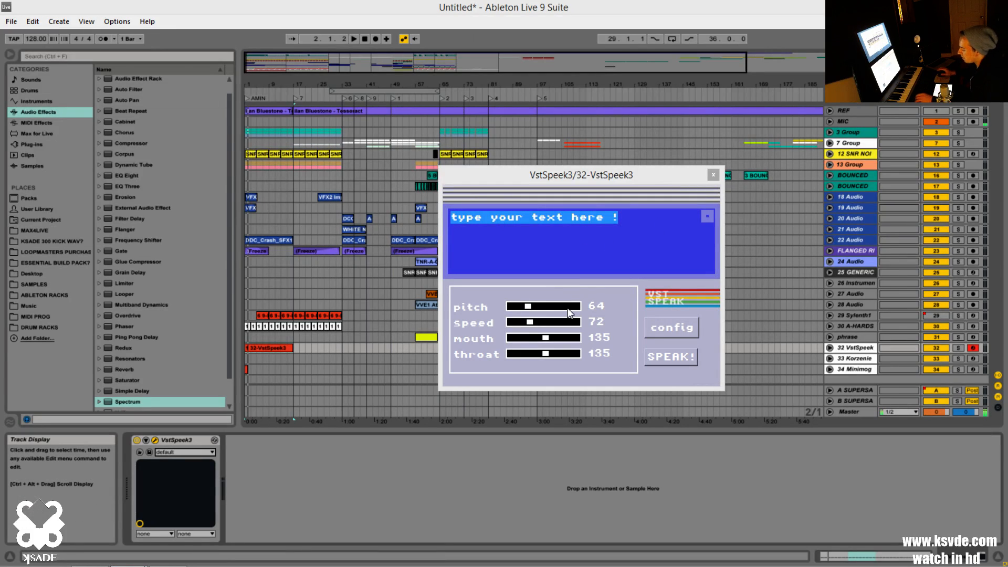
key(BackSpace)
text(u)
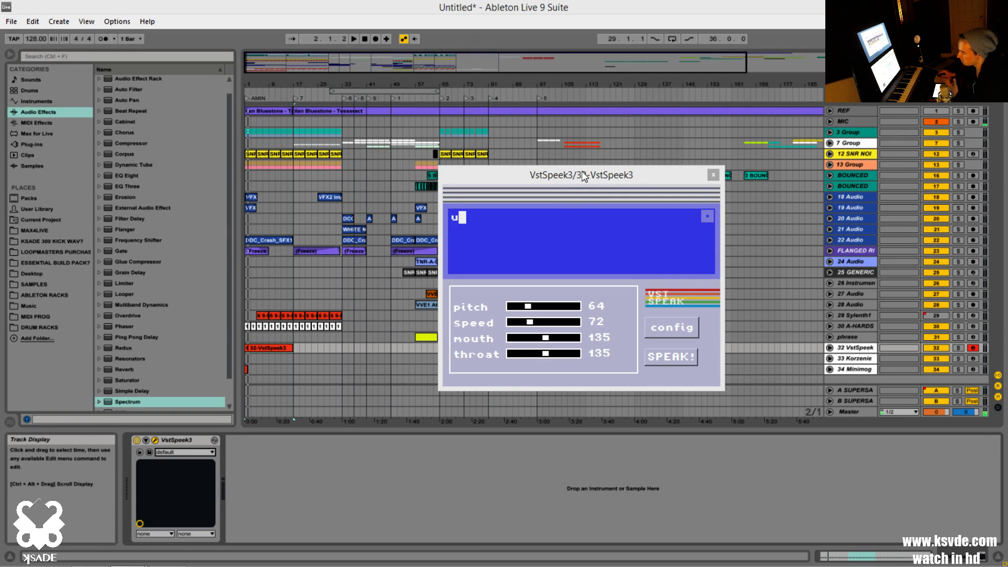
drag(585, 176, 540, 179)
click(620, 362)
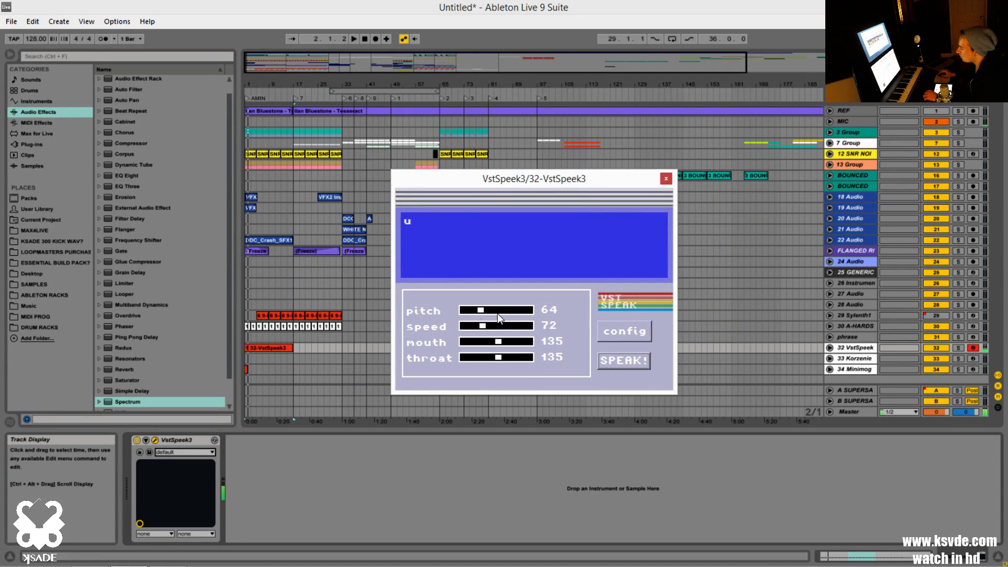
Replace the speech text with "eat shit" and play it.
drag(470, 234, 377, 225)
text(eat )
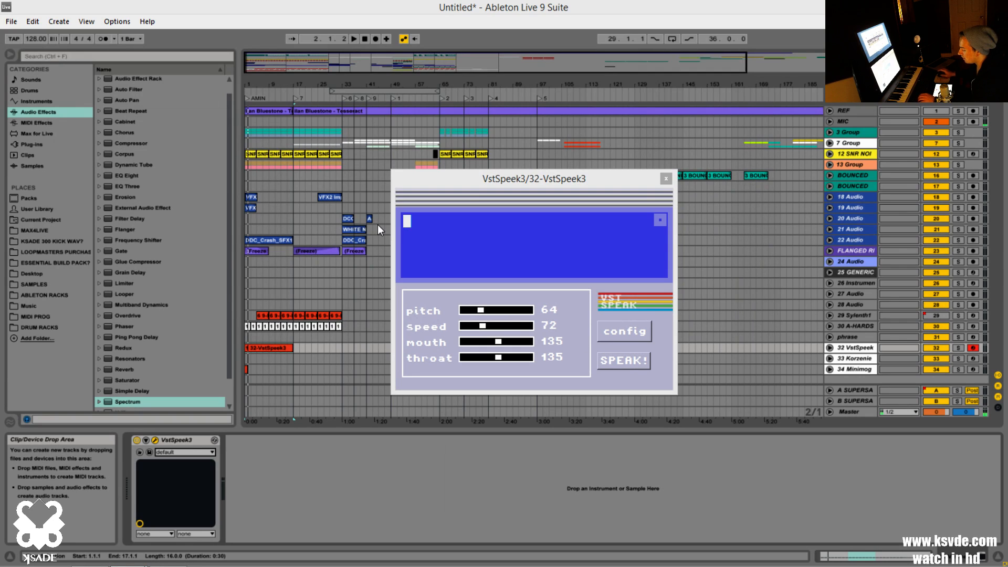
text(shit)
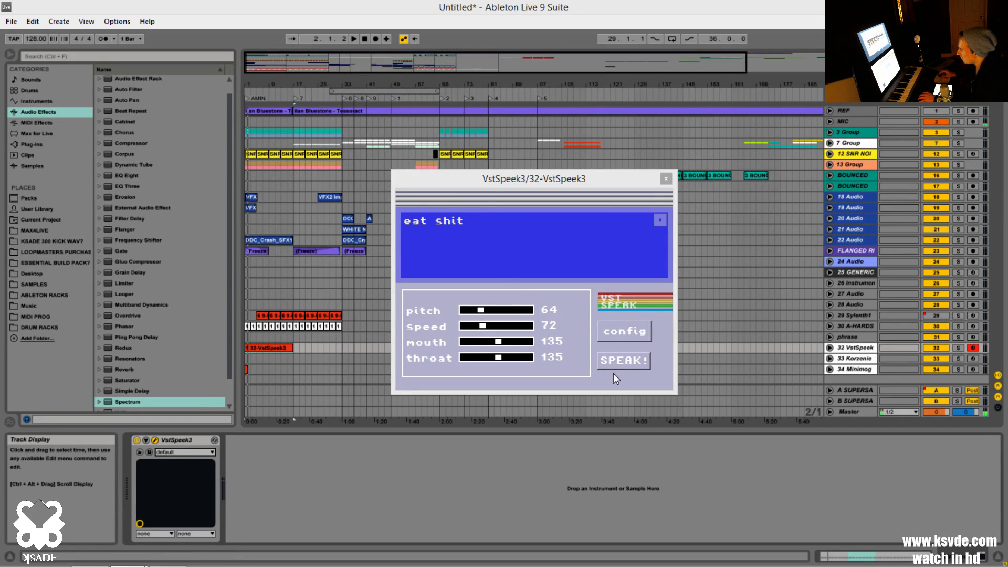
click(617, 359)
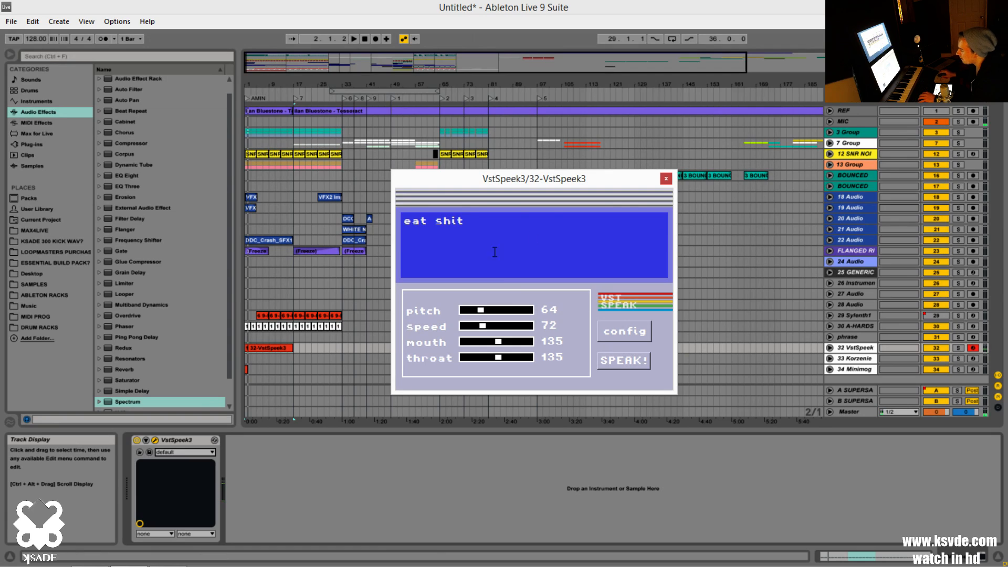
click(500, 221)
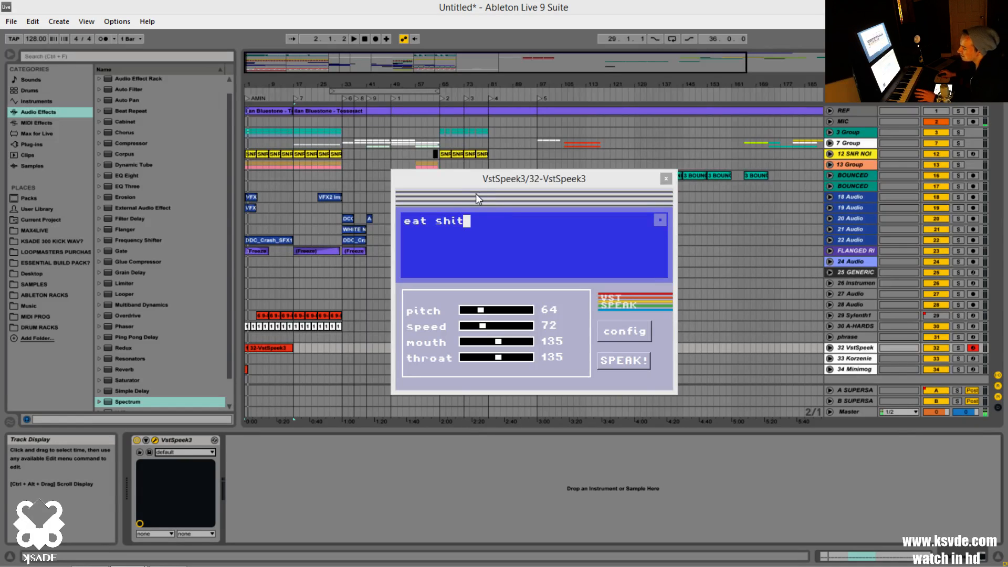
drag(453, 179, 440, 165)
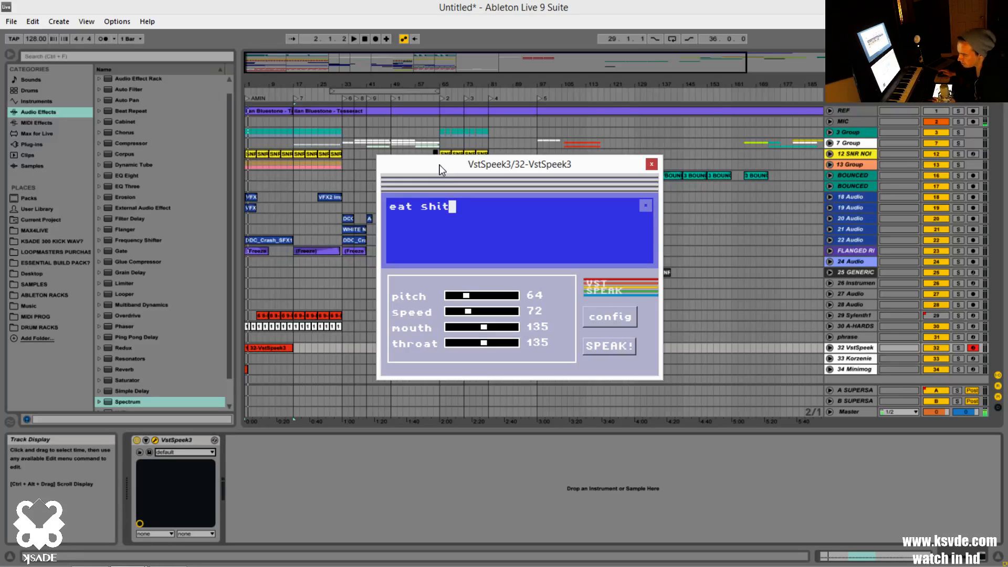
drag(440, 168, 464, 169)
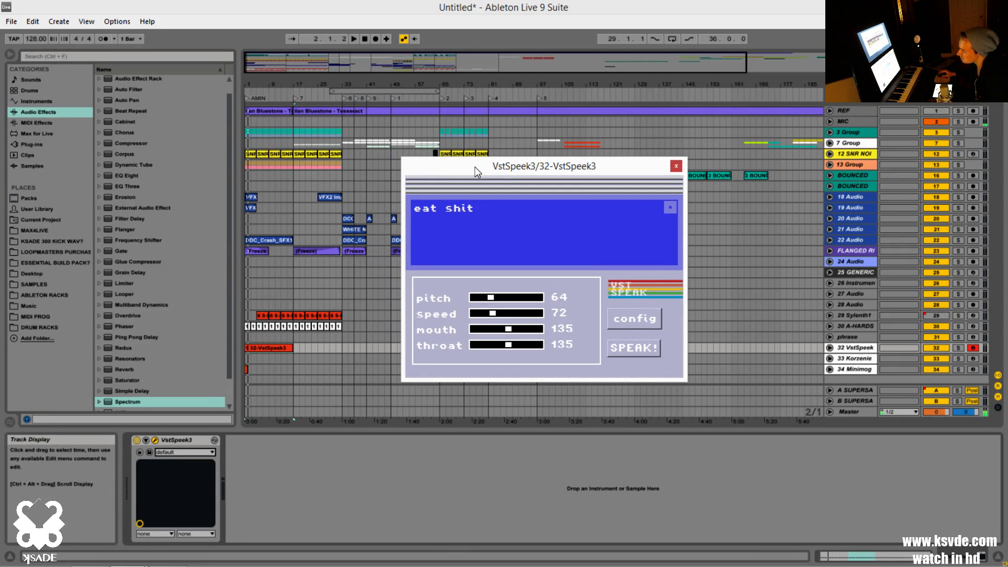
click(515, 221)
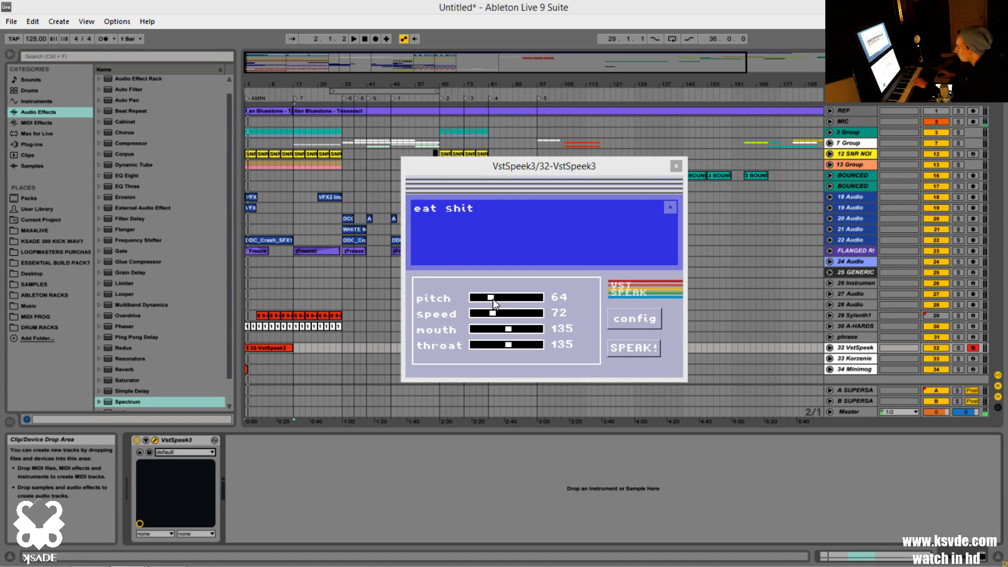
Test extreme voice settings, leaving pitch at 51, speed at 87 and mouth at 255.
drag(482, 299, 472, 302)
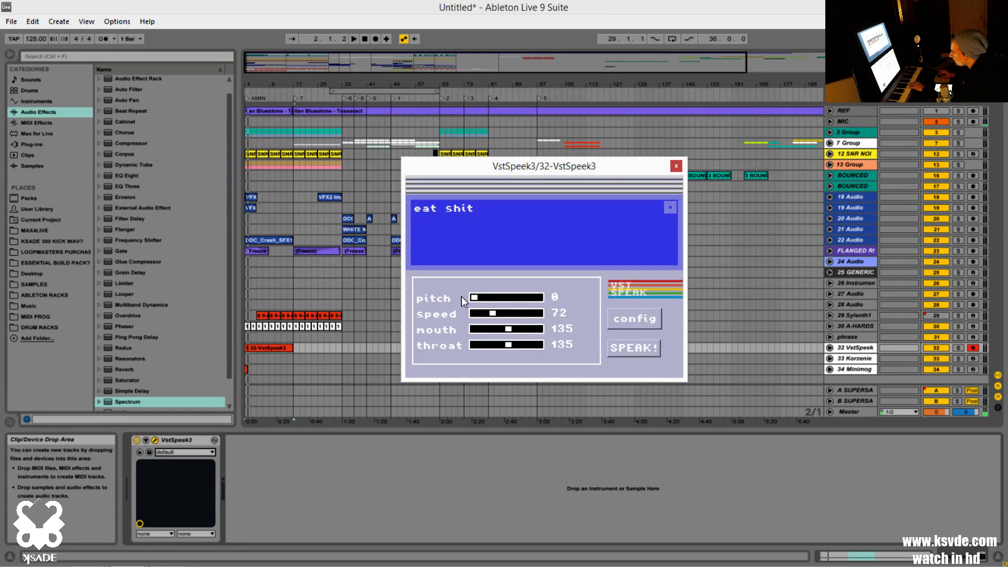
drag(461, 299, 503, 314)
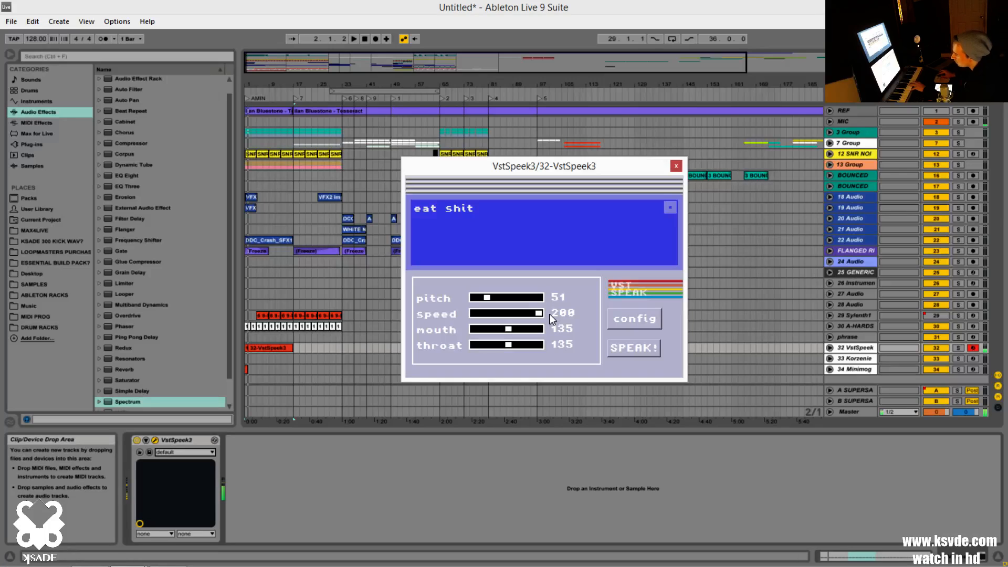
drag(520, 315, 487, 329)
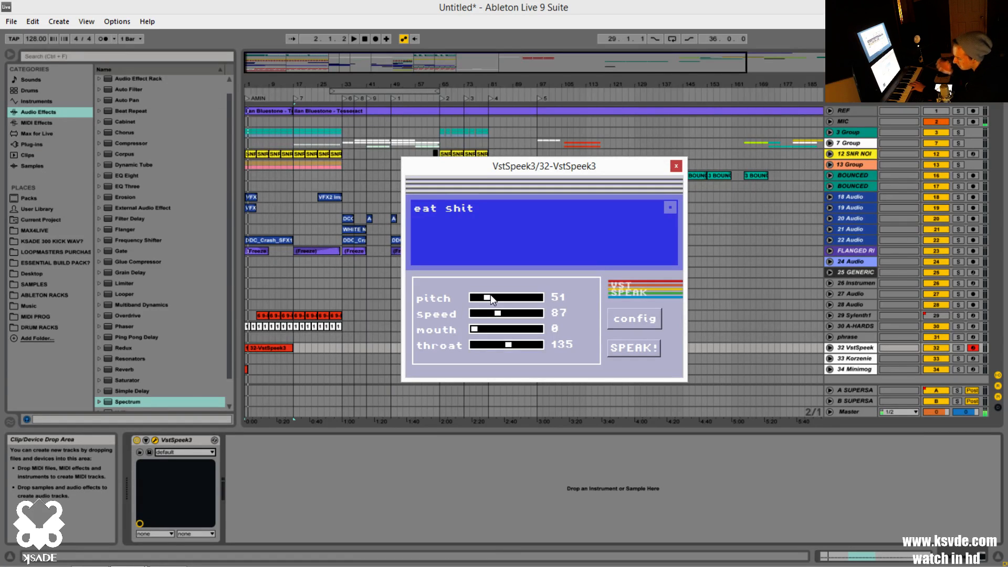
click(487, 330)
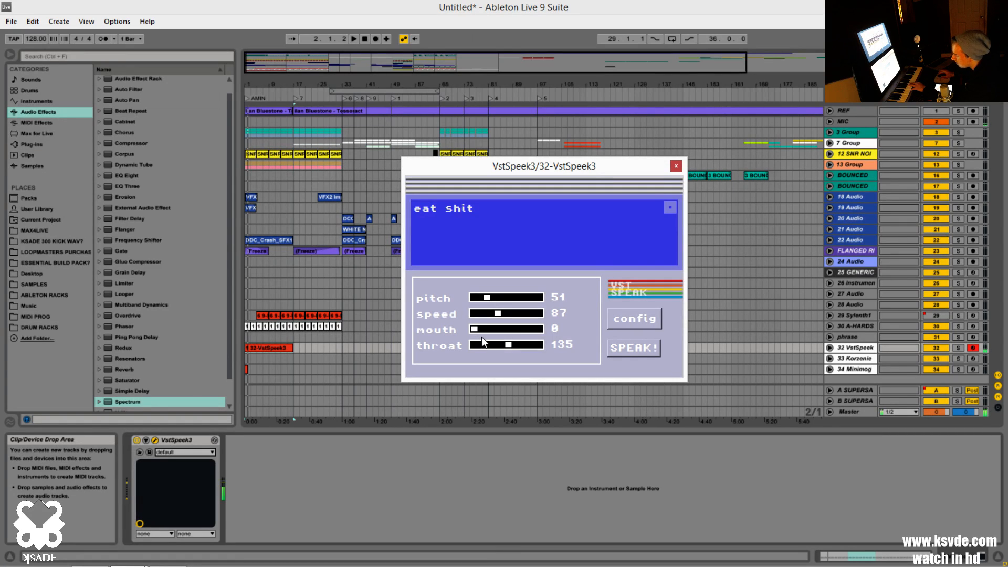
drag(494, 330, 566, 326)
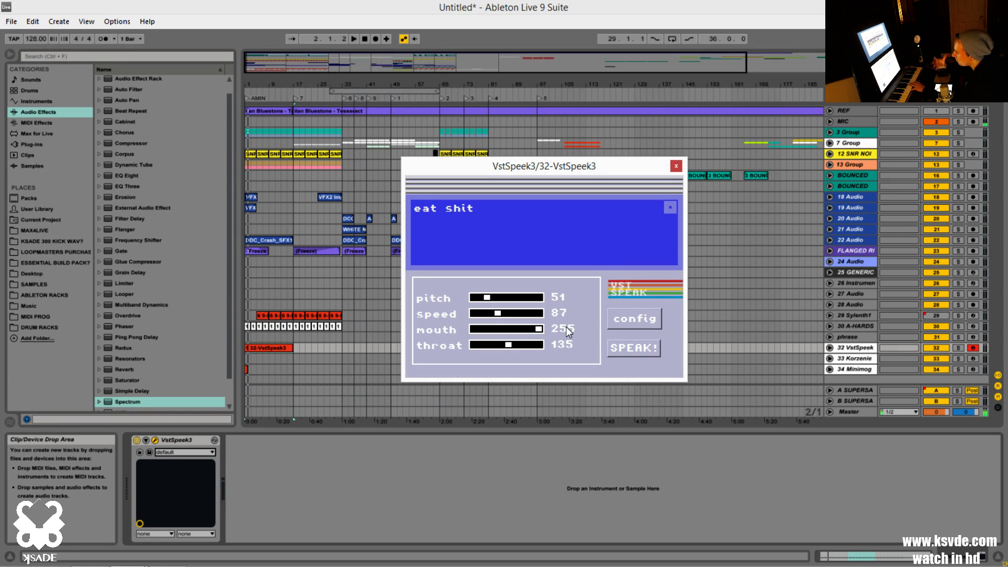
Replace the speech text with "o" and set mouth to 114 and throat to 255.
drag(488, 209, 313, 208)
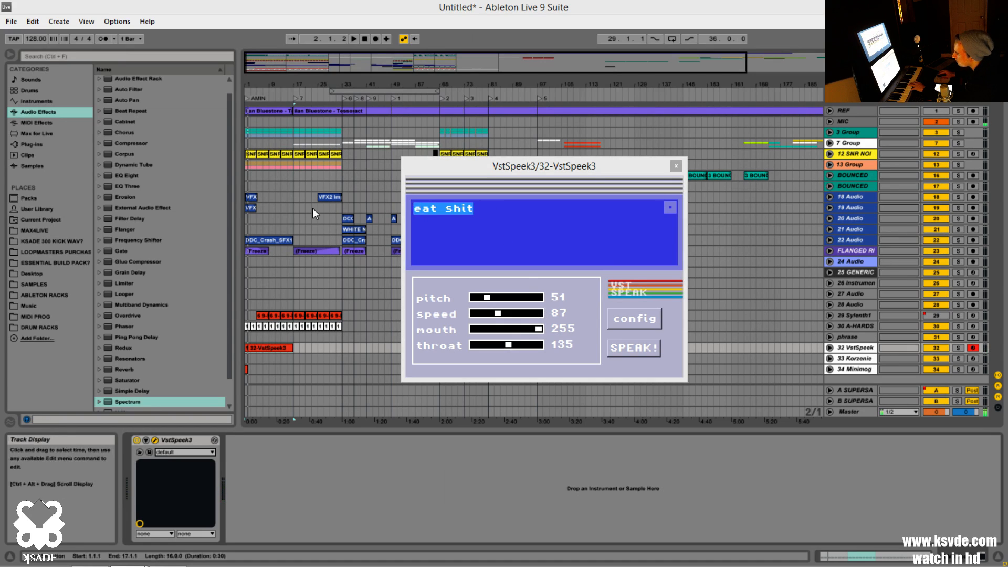
text(o)
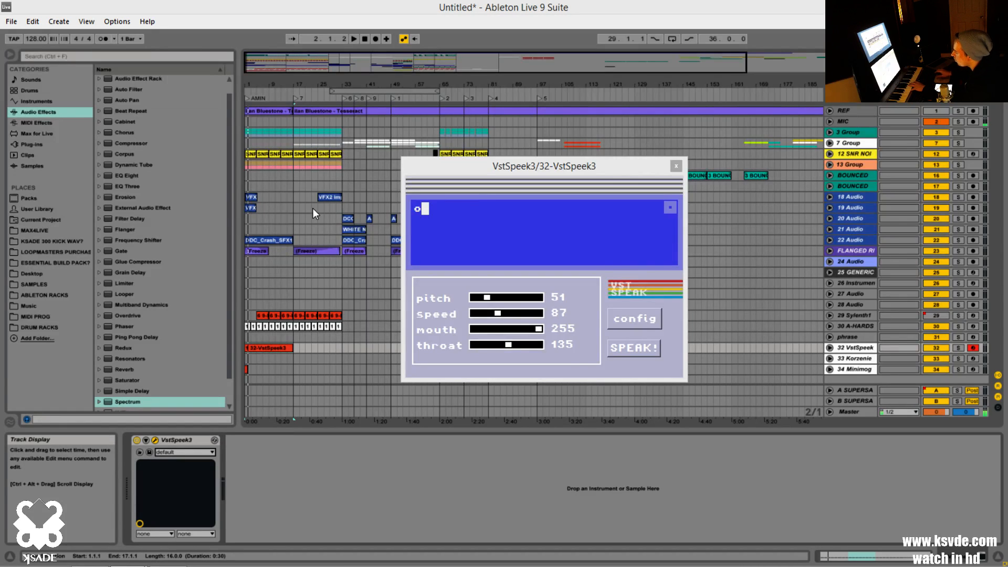
drag(538, 329, 760, 371)
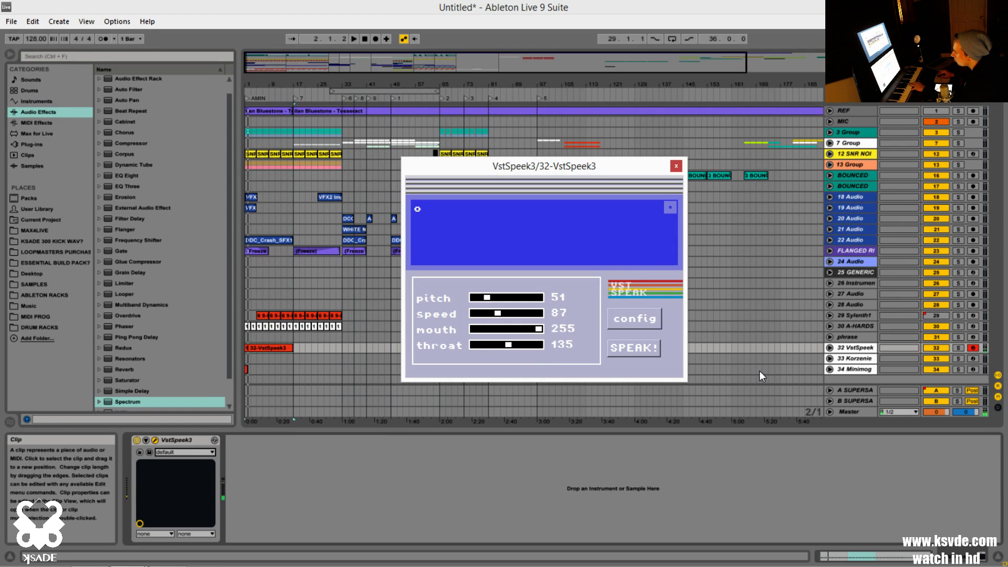
drag(539, 329, 544, 349)
mouse_move(538, 345)
mouse_down()
mouse_move(464, 336)
mouse_move(547, 349)
mouse_up()
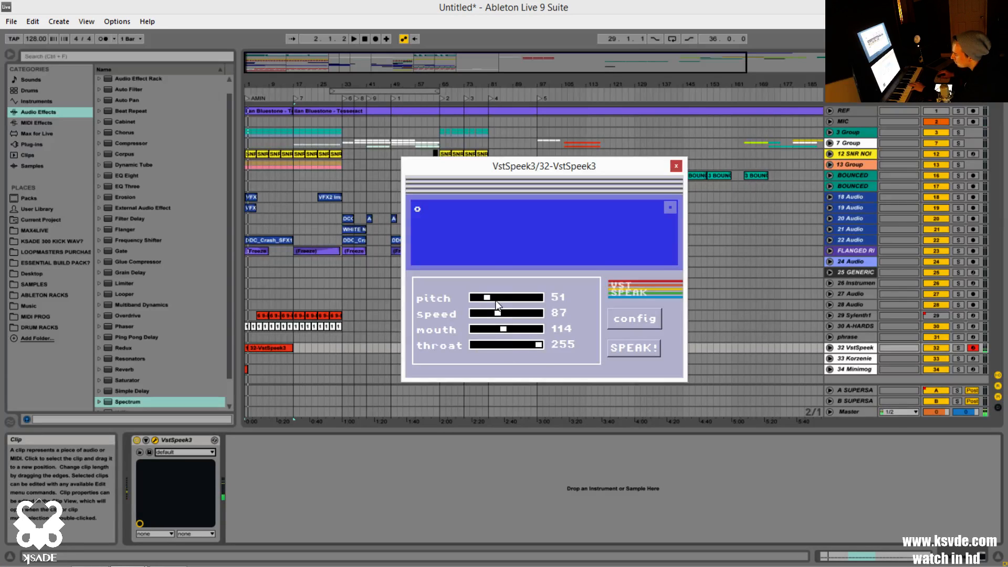
Set VstSpeek3's pitch to 77 and speed to 139, and open the pitch bend envelope of the VstSpeek3 clip.
drag(497, 313, 519, 313)
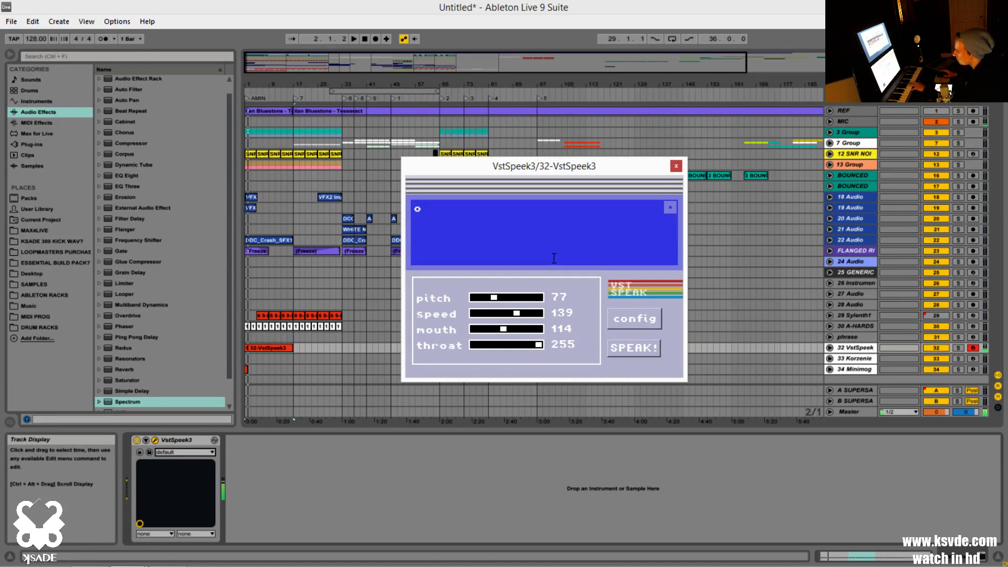
double_click(284, 348)
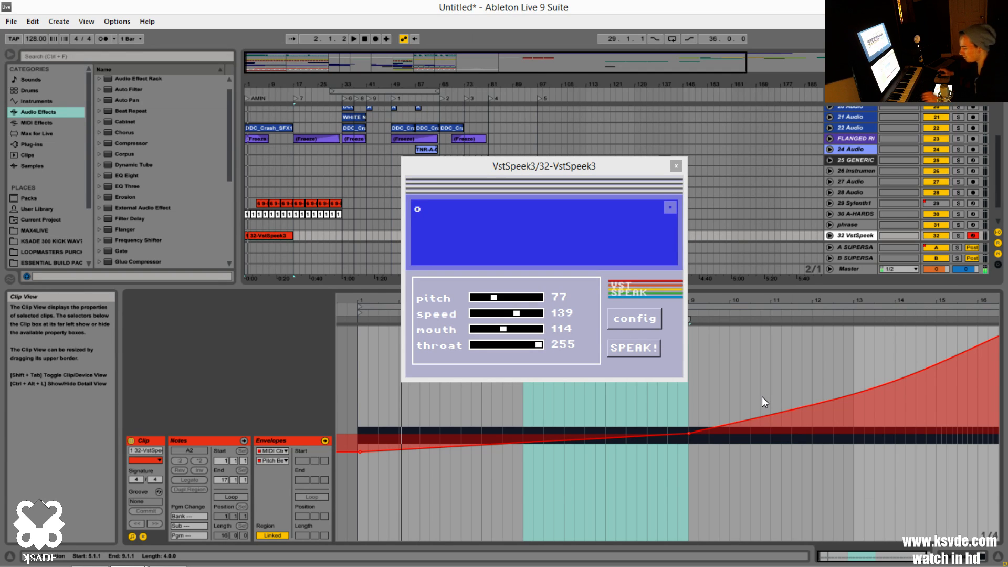
drag(574, 168, 533, 159)
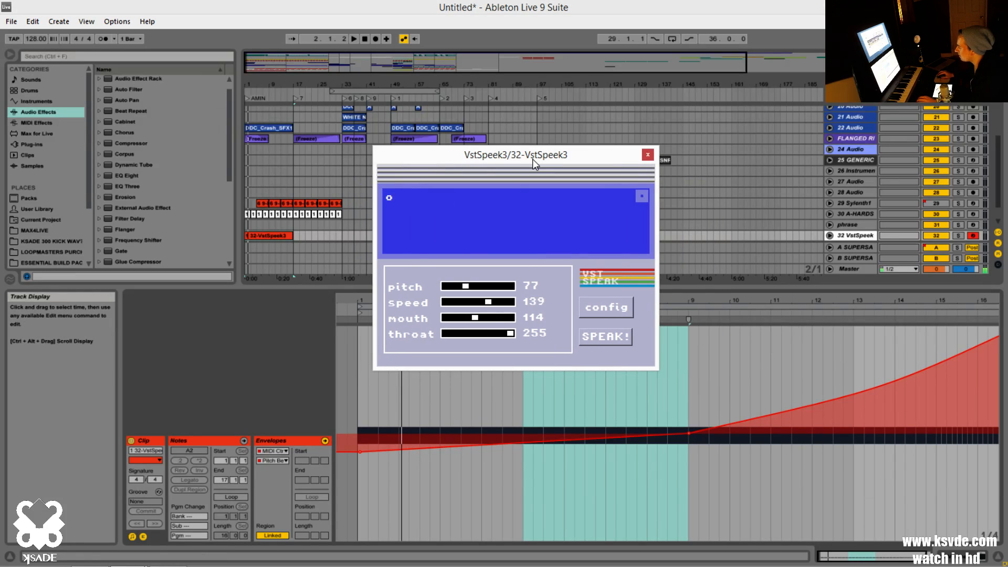
Replace the speech text with "raise your hands", close the VstSpeek3 window and return to the track's device view.
drag(467, 204, 296, 205)
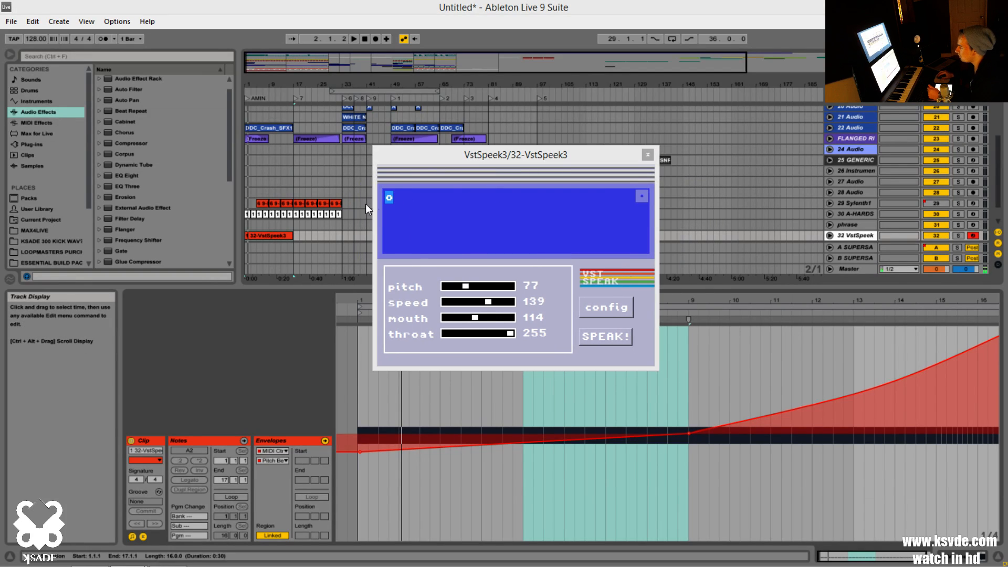
text(r)
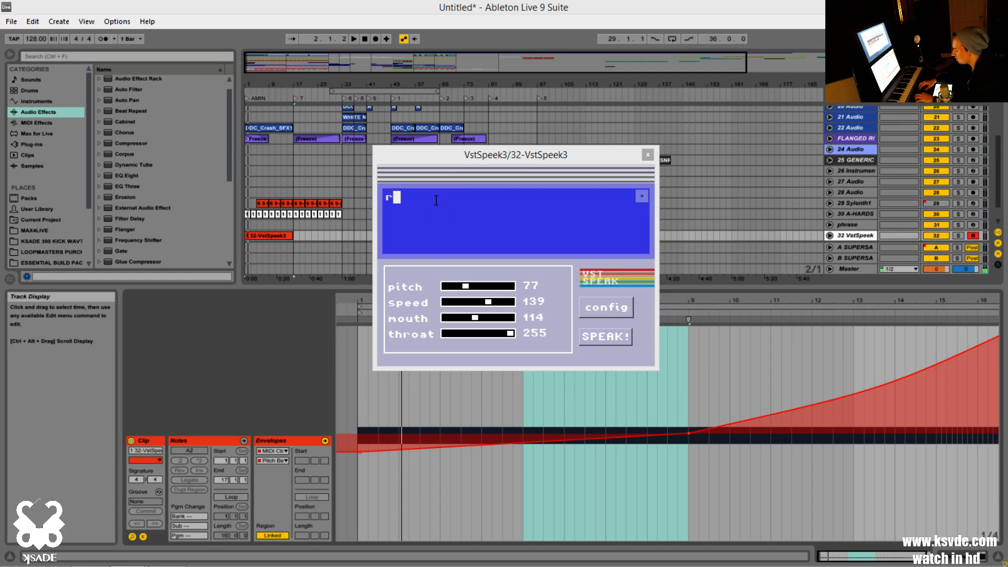
text(aise y)
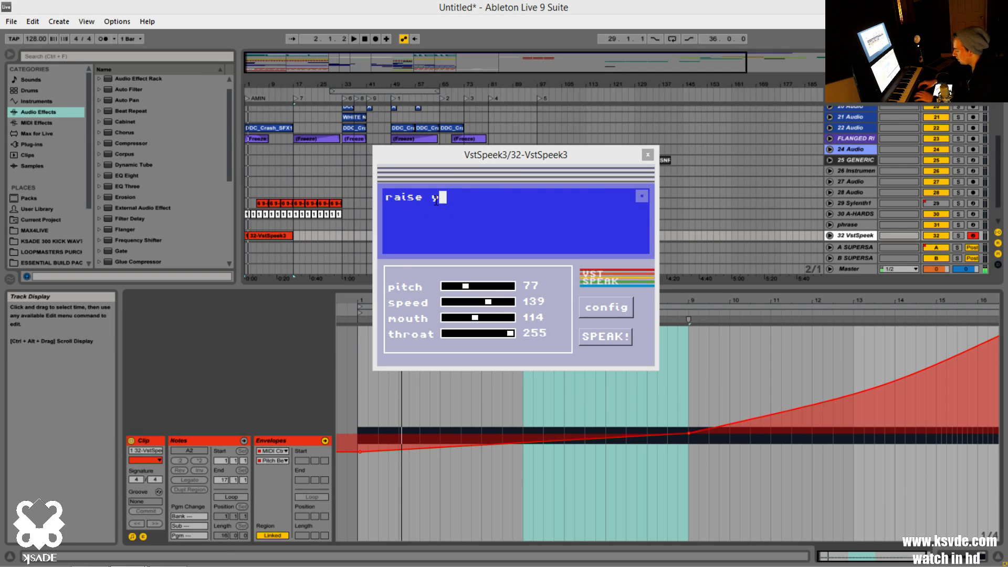
text(our hans)
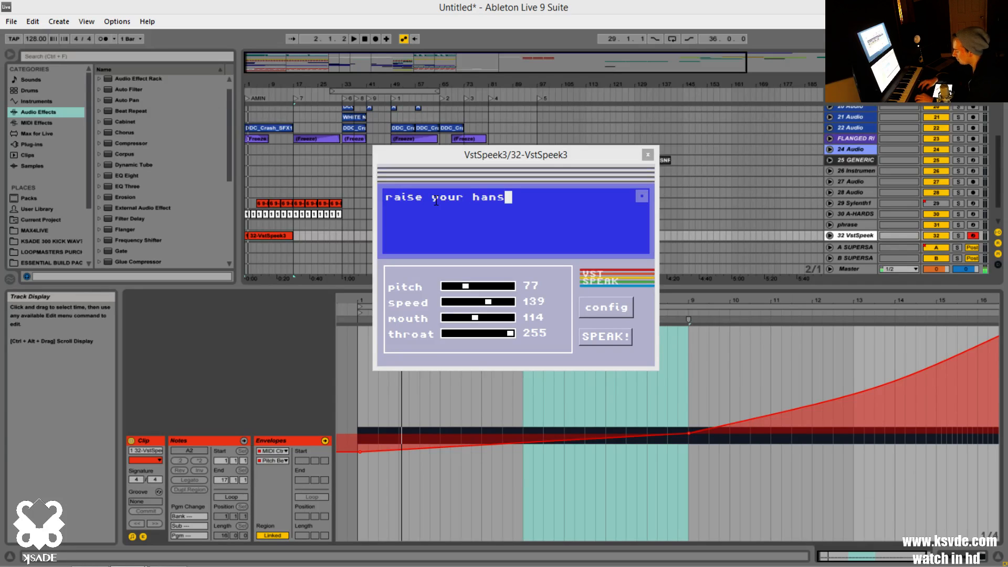
key(BackSpace)
text(ds)
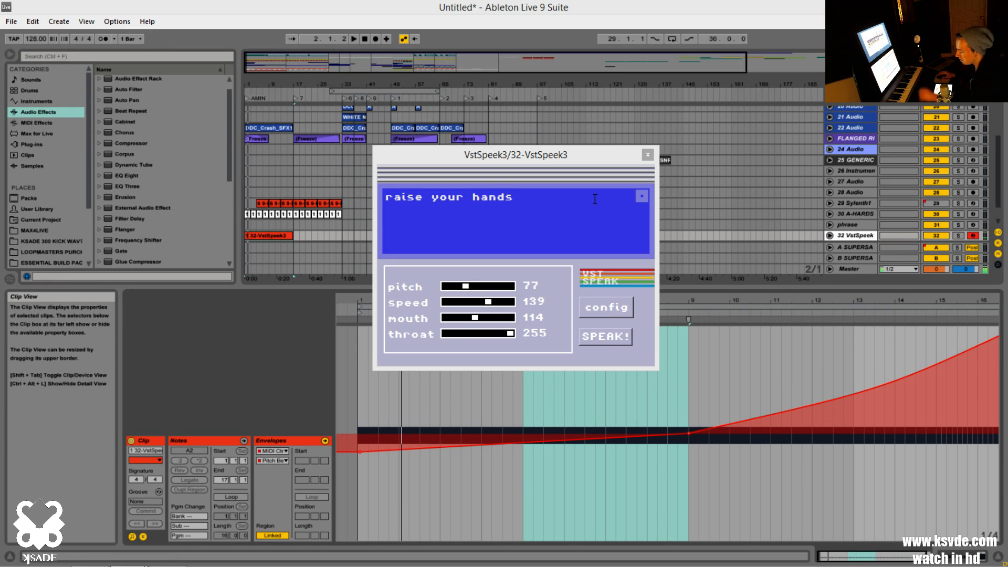
click(644, 155)
key(shift+Tab)
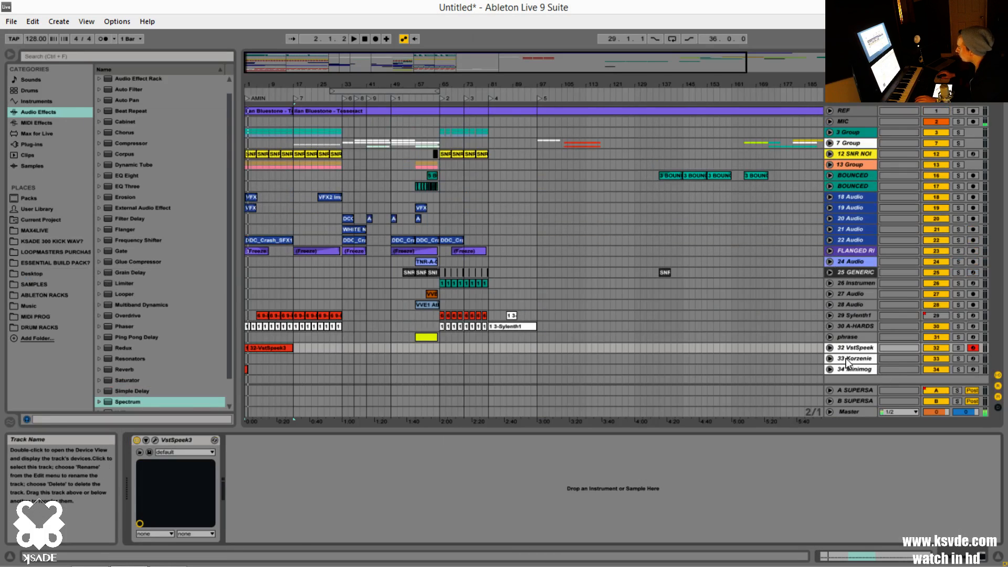
Select the VstSpeek track and reopen the VstSpeek3 window.
click(845, 358)
click(857, 220)
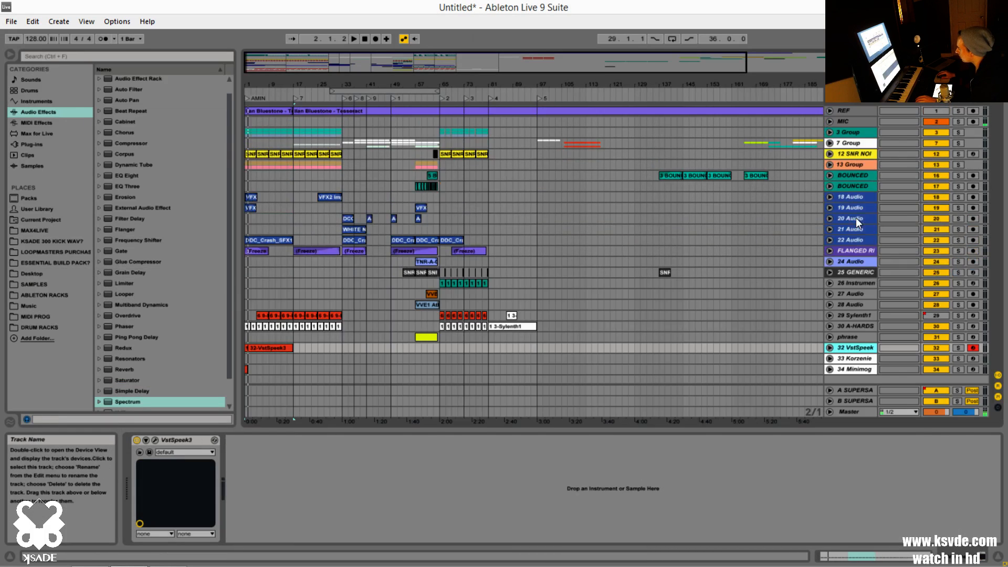
click(154, 440)
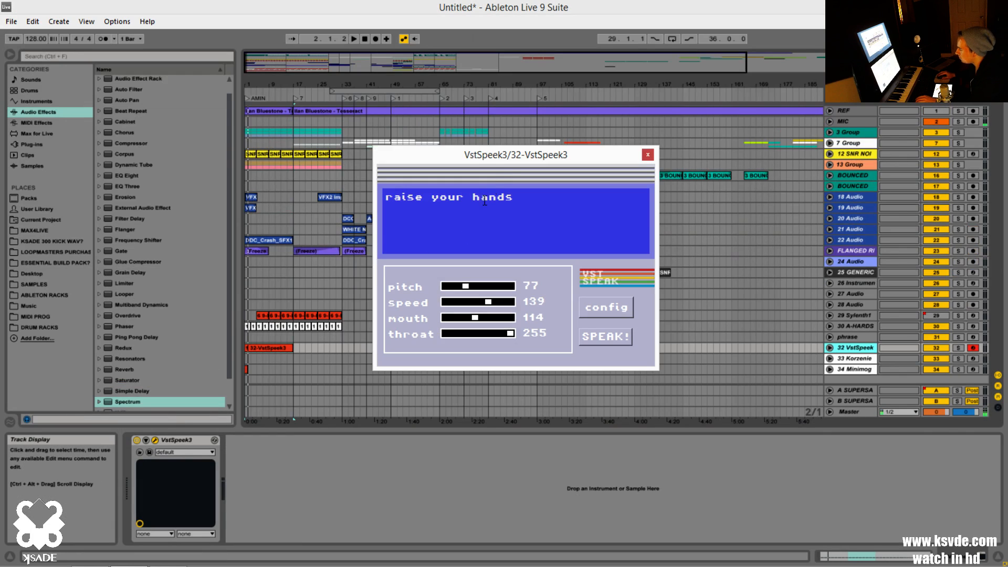
Switch to the web browser and examine the Generator category on Plugin Boutique's free plug-ins page.
drag(616, 0, 618, 58)
drag(897, 127, 896, 247)
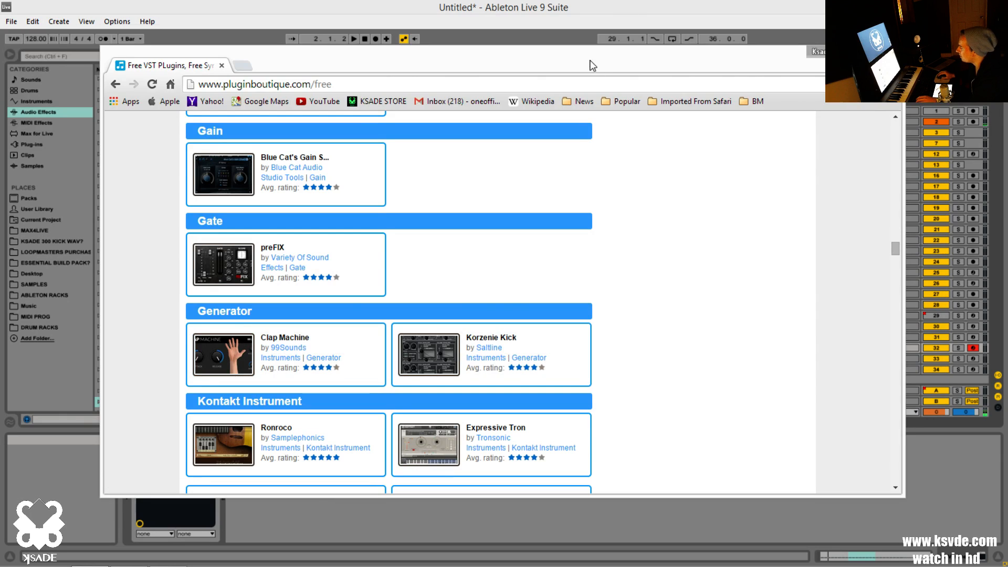
drag(592, 64, 618, 0)
Close the VstSpeek3 window, arm the Korzenie track for recording and open its Korzenie Kick plug-in.
mouse_move(563, 155)
mouse_down()
mouse_move(582, 153)
mouse_move(578, 196)
mouse_move(579, 168)
mouse_up()
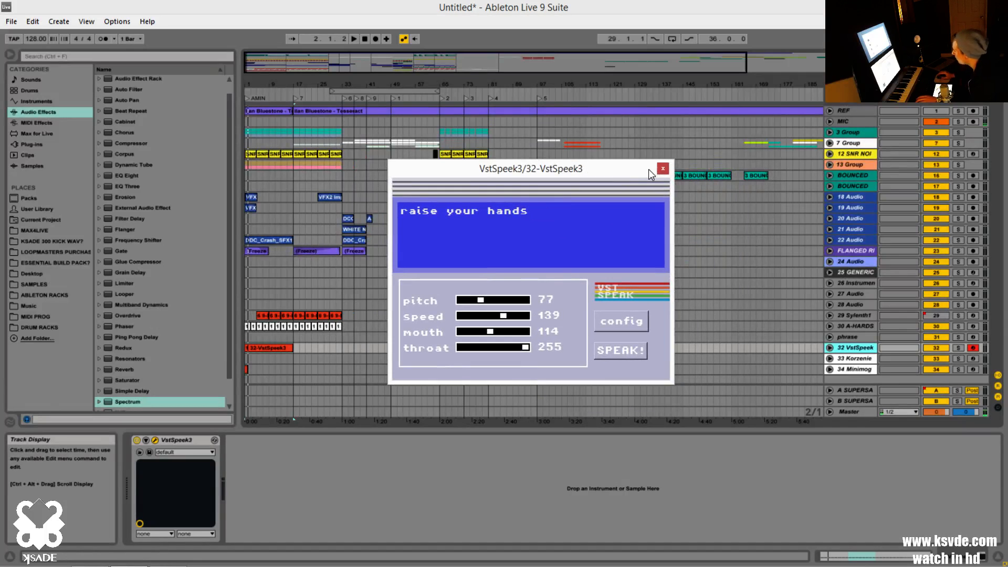
click(663, 169)
click(861, 359)
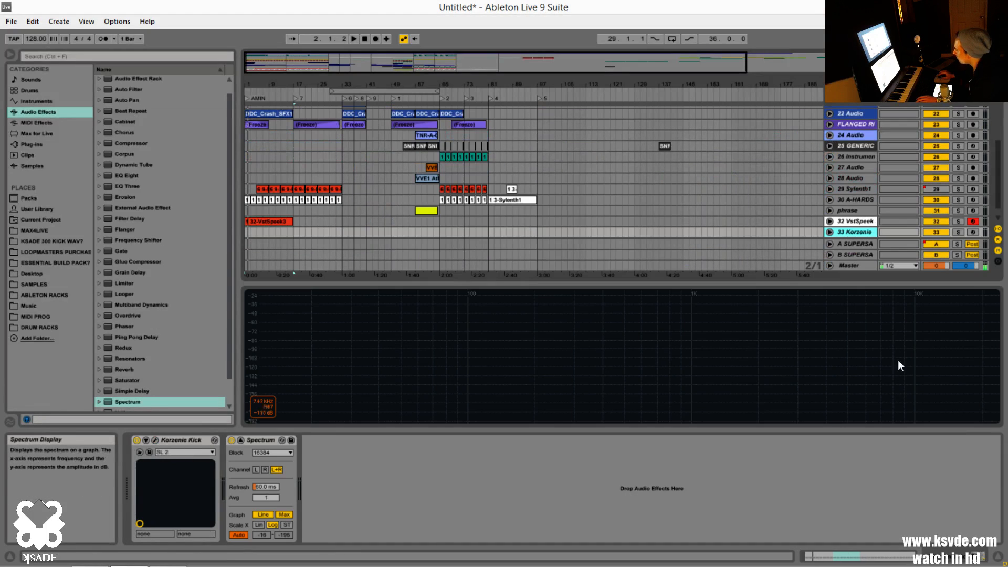
click(973, 232)
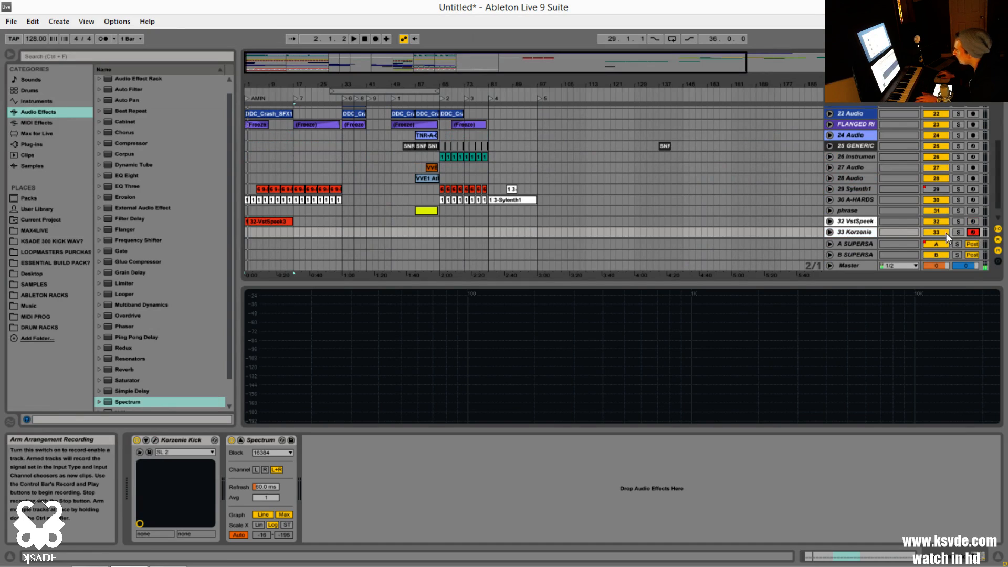
click(156, 440)
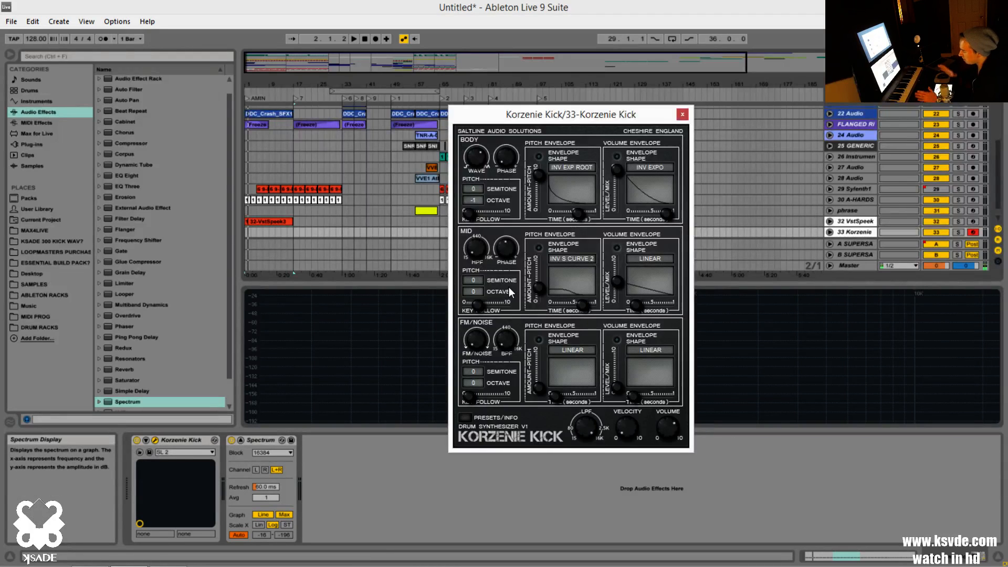
drag(645, 111, 625, 122)
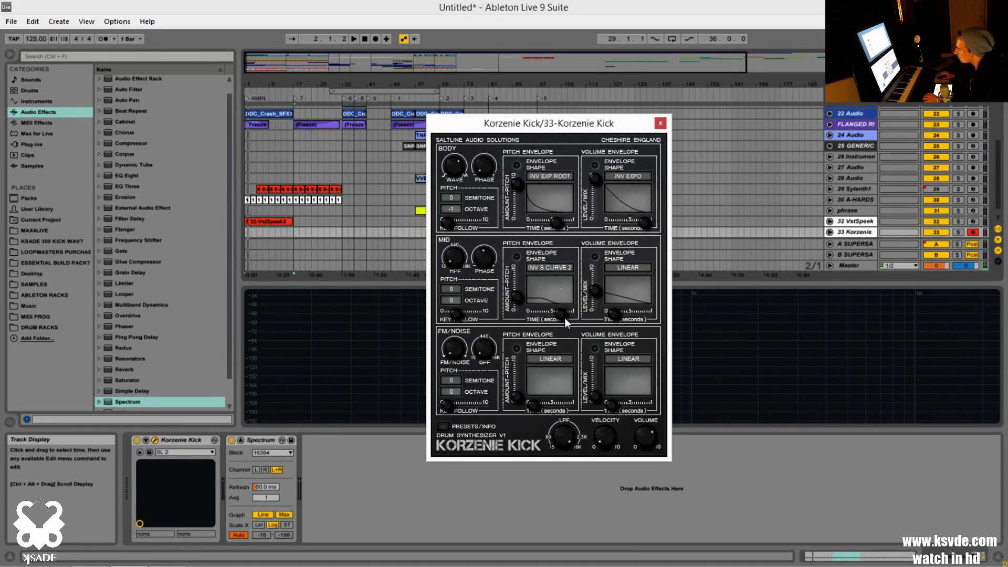
Load the SL_Initialise preset in Korzenie Kick and return to its synthesis controls.
click(442, 426)
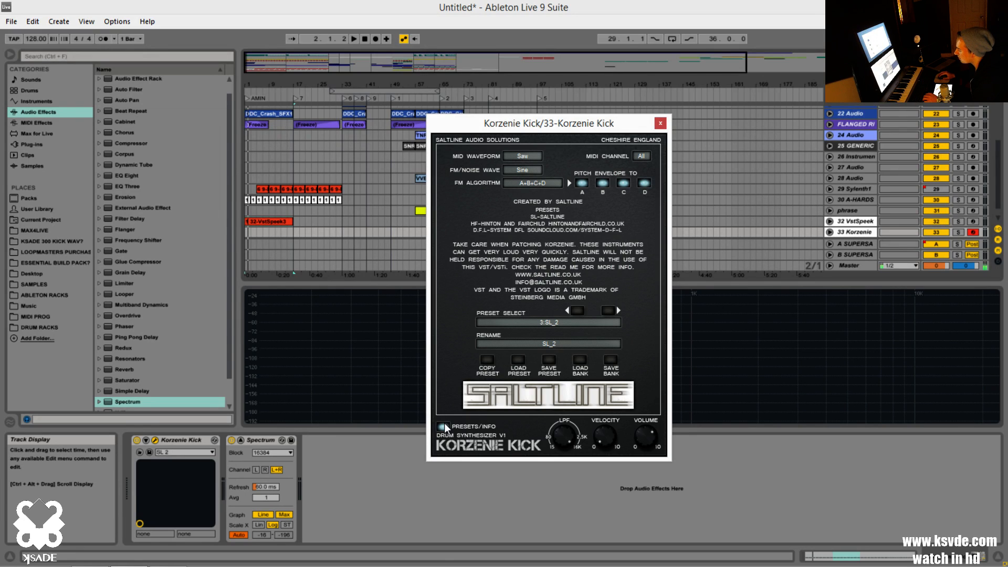
click(534, 322)
click(526, 336)
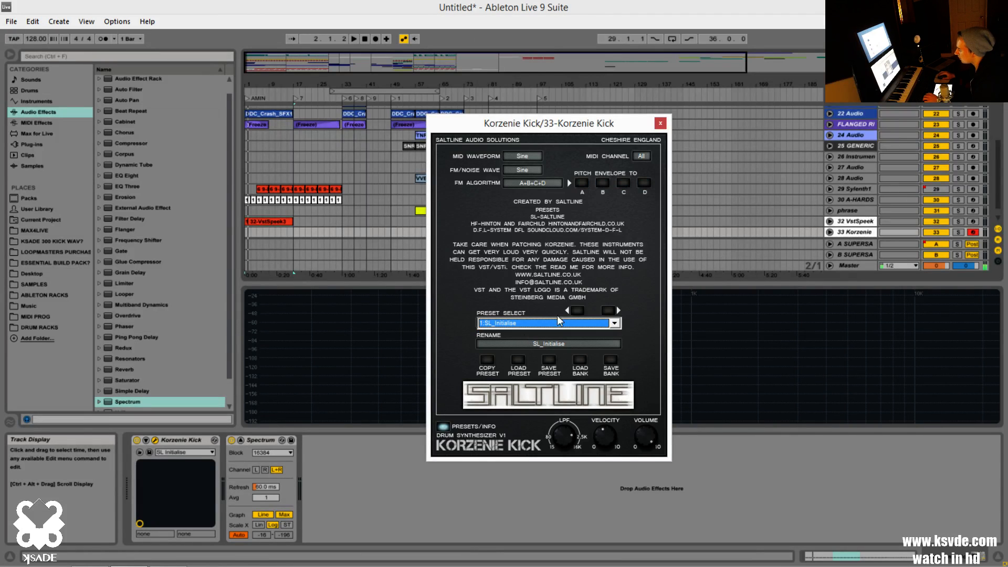
click(443, 426)
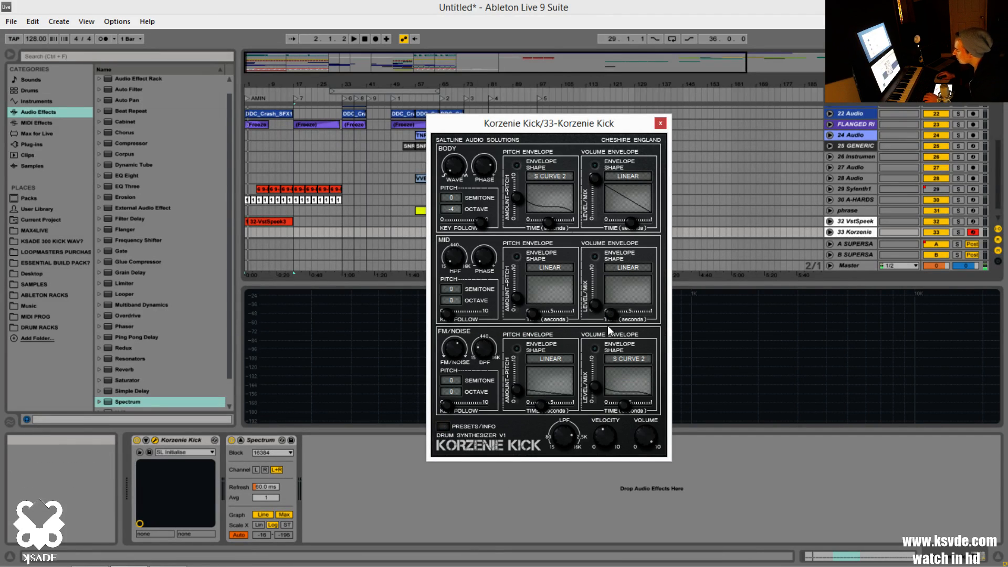
Reduce the FM/Noise pitch amount and volume level to zero, and raise the Mid section's pitch amount and volume level.
drag(541, 409, 528, 389)
drag(627, 403, 609, 453)
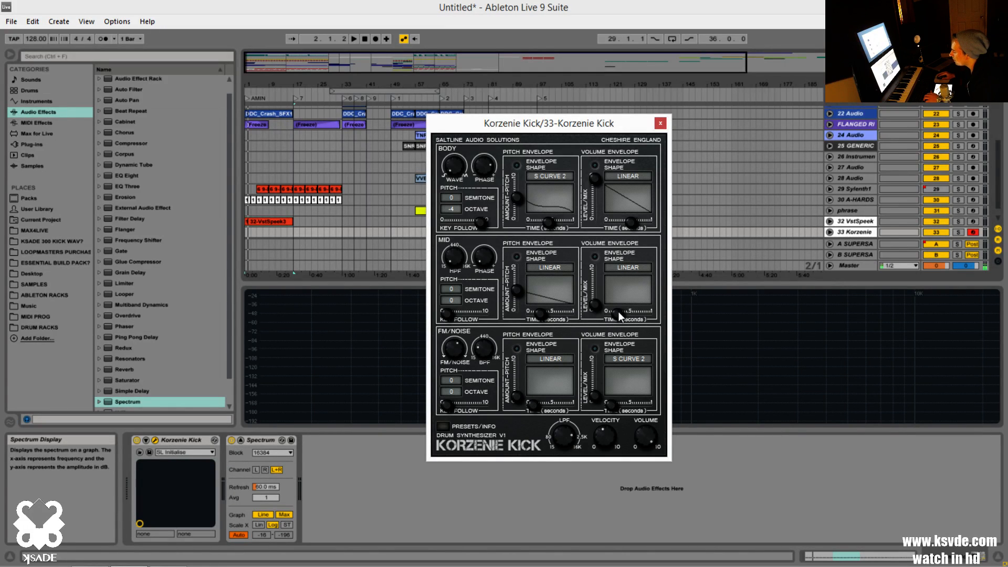
drag(598, 304, 602, 234)
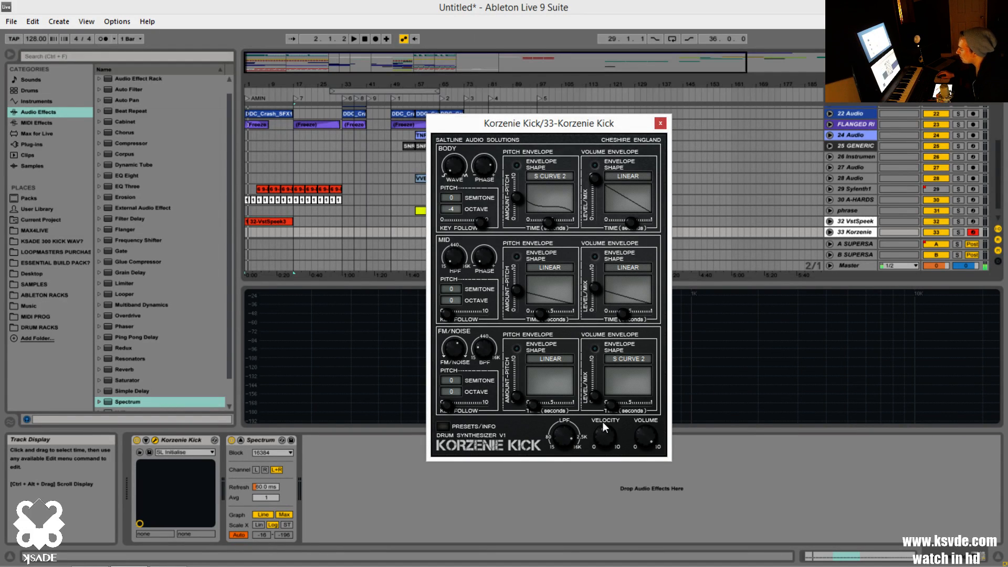
Browse Korzenie Kick's preset list, load SL_Spadlo_pavements and return to the synthesis controls.
click(444, 427)
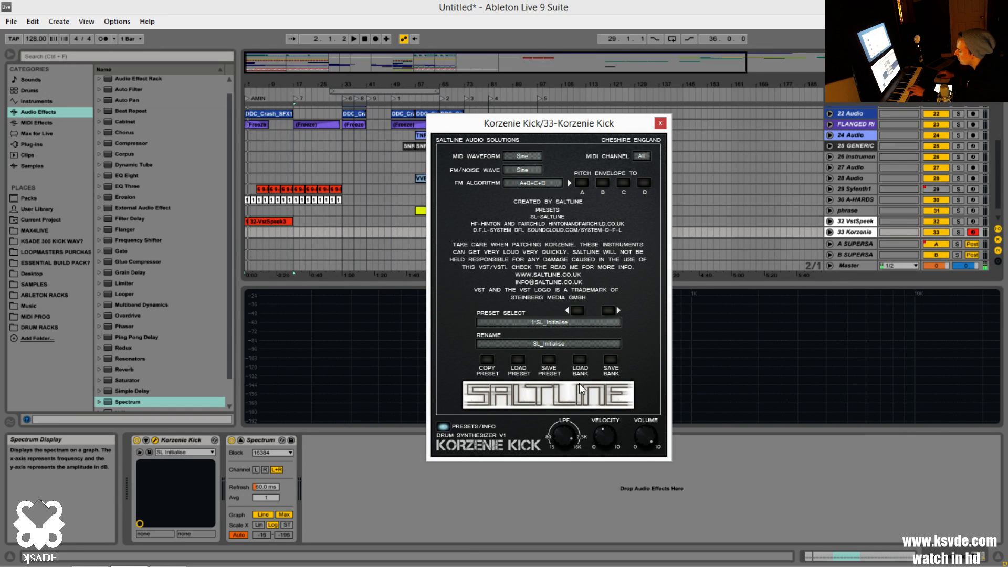
click(540, 318)
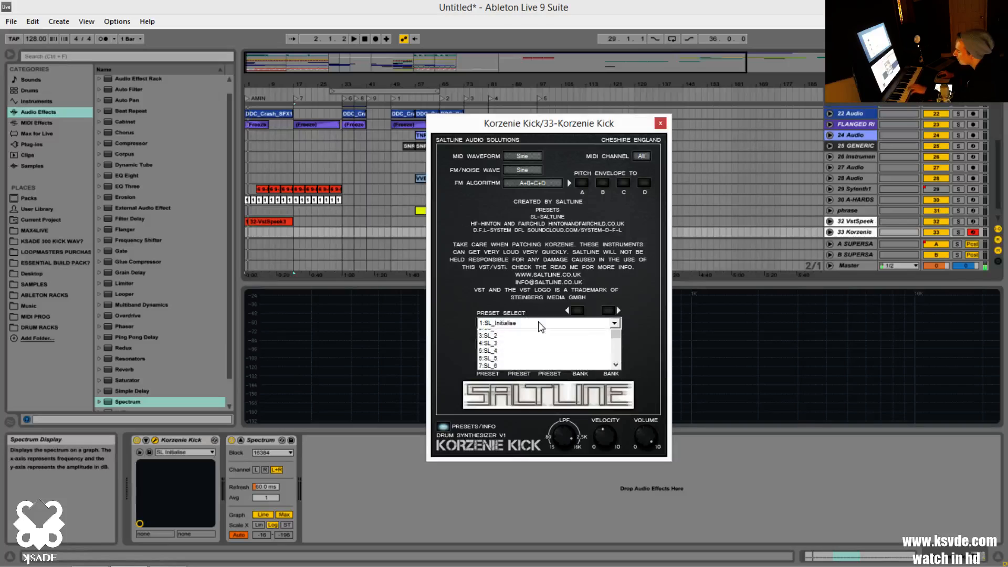
scroll(551, 355, down, 10)
scroll(552, 360, down, 4)
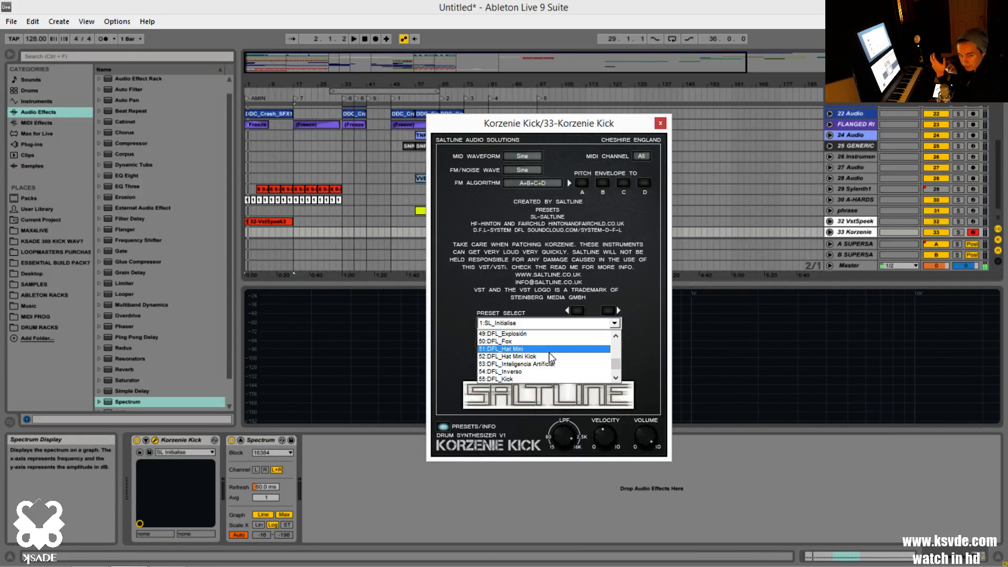
scroll(551, 359, down, 3)
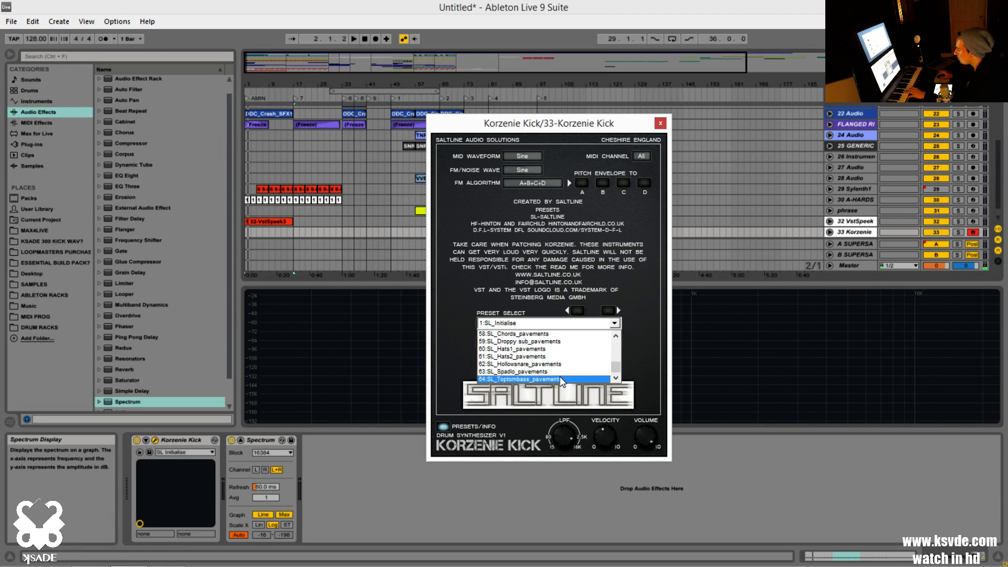
click(569, 372)
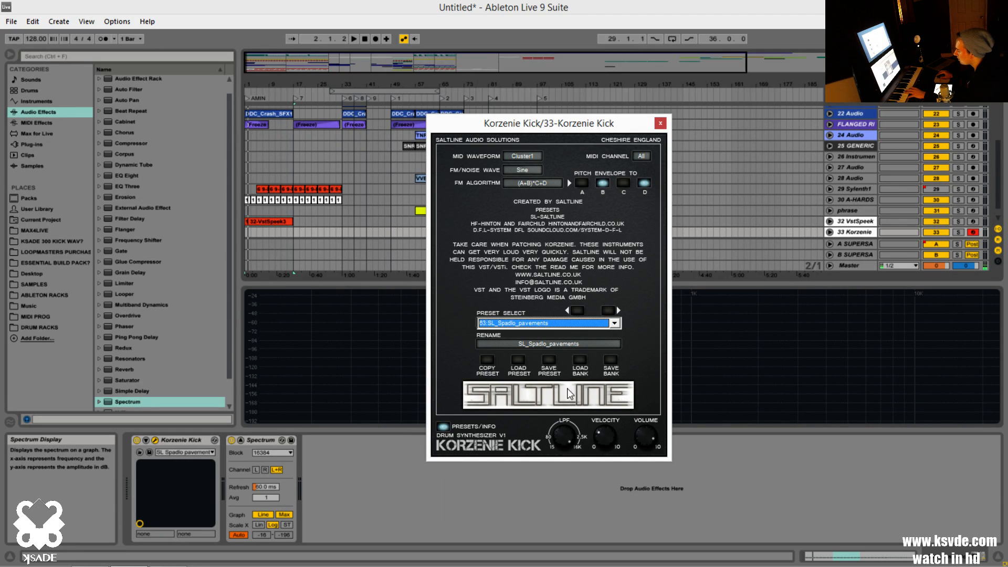
click(444, 427)
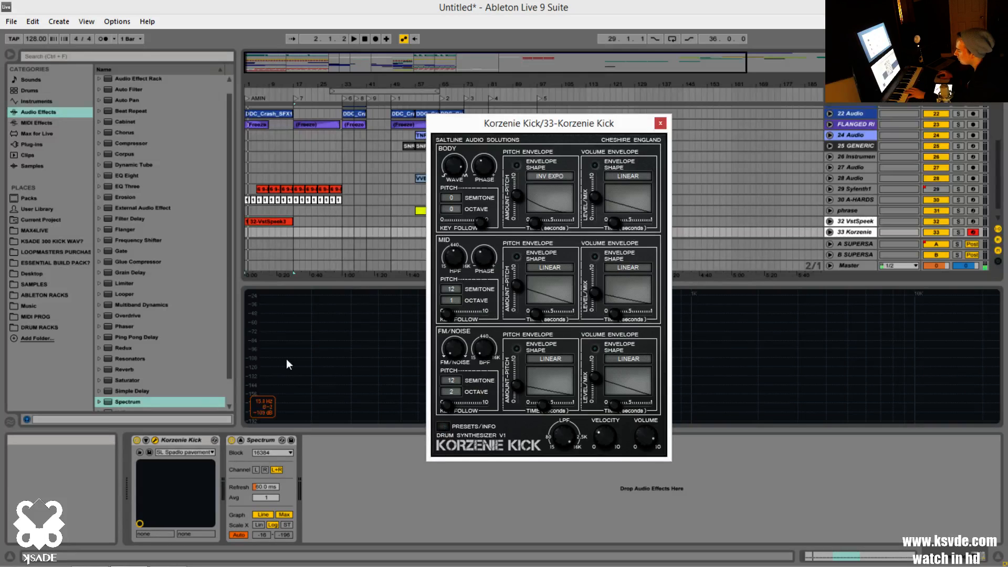
Load the SL Hollowsnare pavements preset in Korzenie Kick.
click(185, 452)
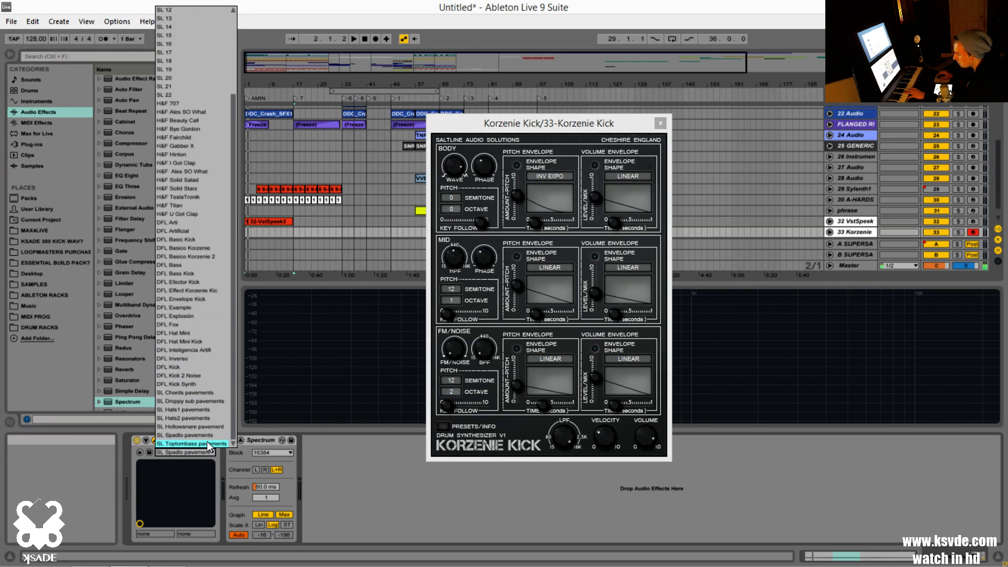
click(207, 427)
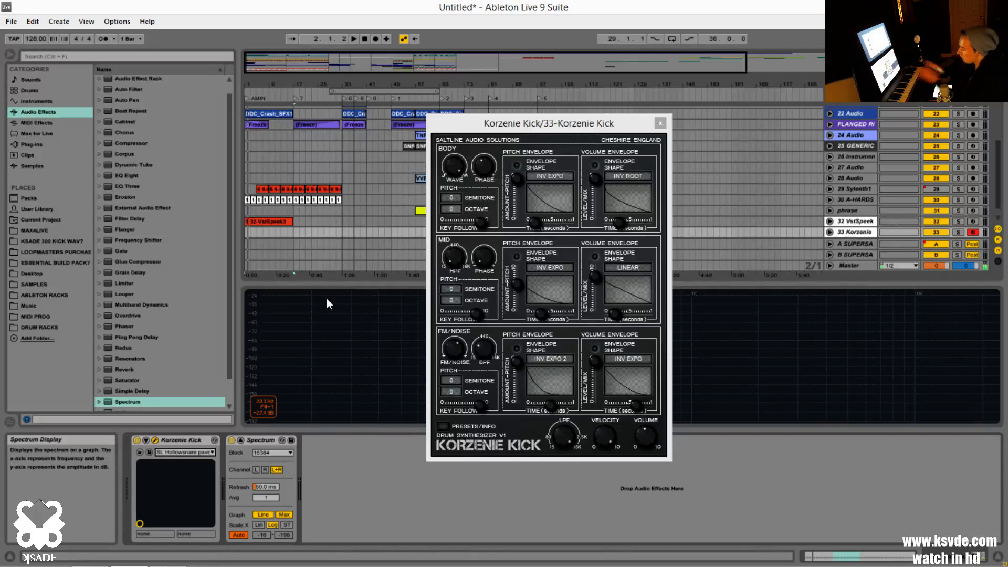
click(474, 225)
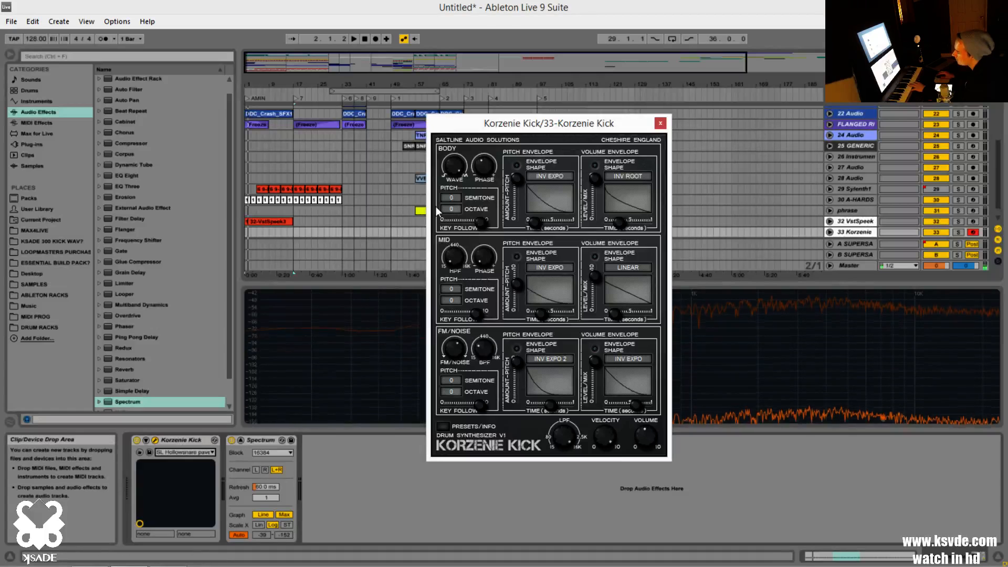
Set the pitch octave to -4 for Body, -2 for Mid and -1 for FM/Noise.
click(451, 209)
click(443, 225)
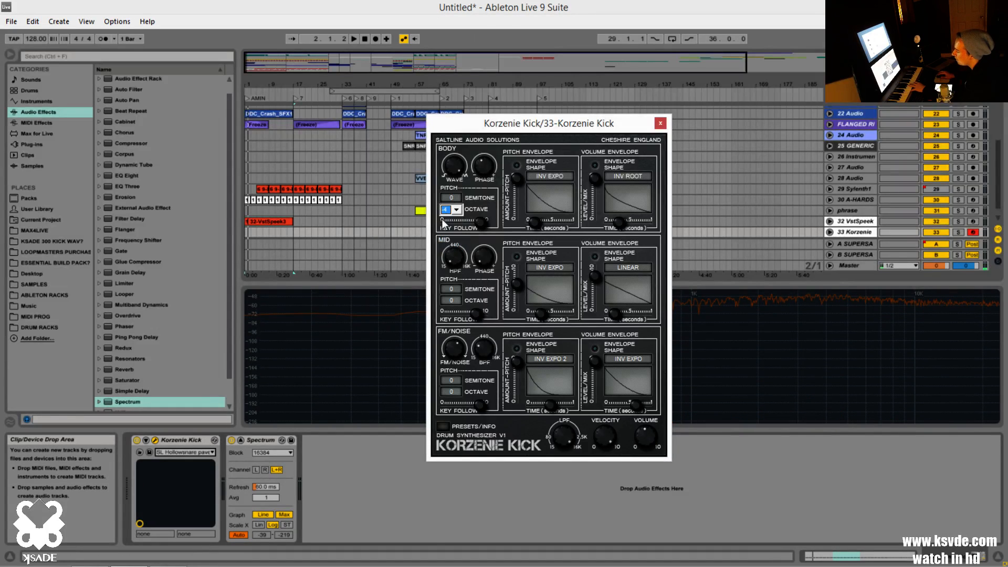
click(453, 302)
click(445, 335)
click(448, 412)
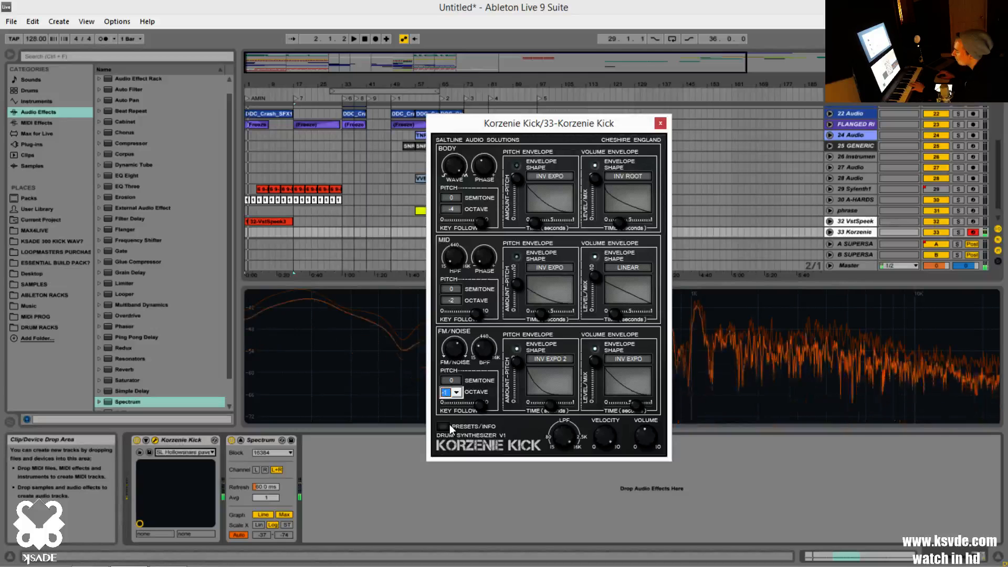
Load the SL 2 preset in Korzenie Kick.
click(184, 453)
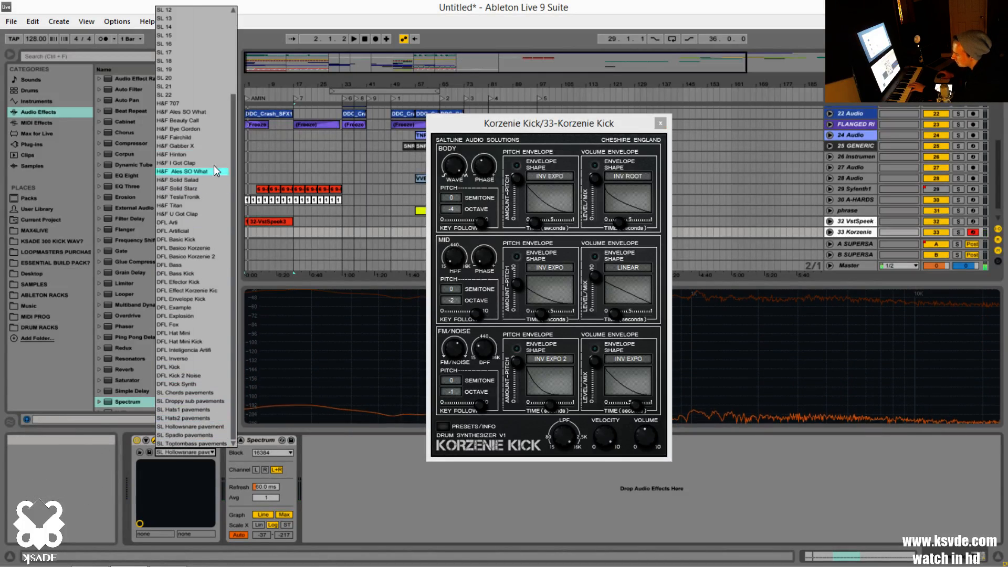
click(200, 25)
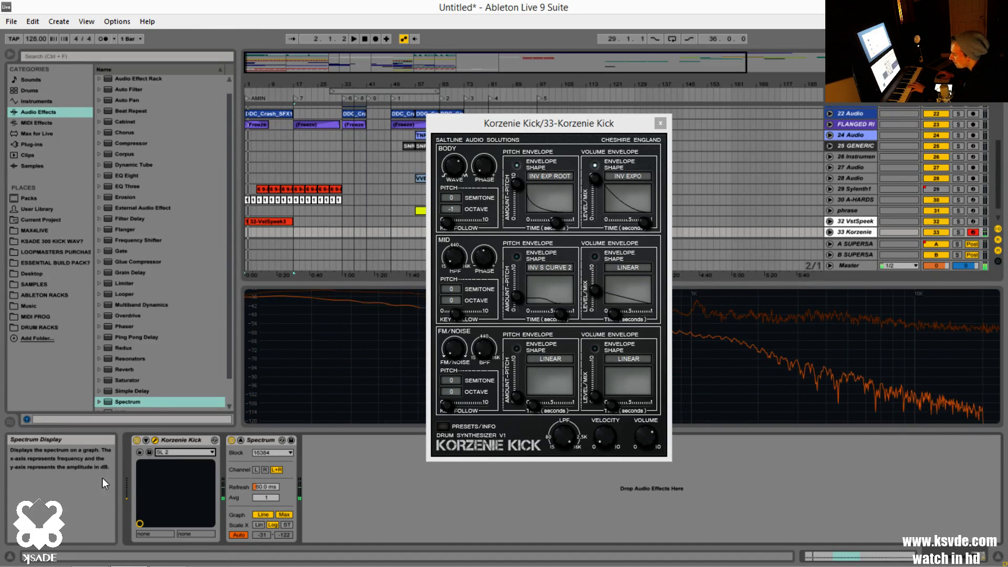
Move the Korzenie Kick window around to examine the Spectrum device's block size setting and its analyzer display.
drag(548, 124, 620, 111)
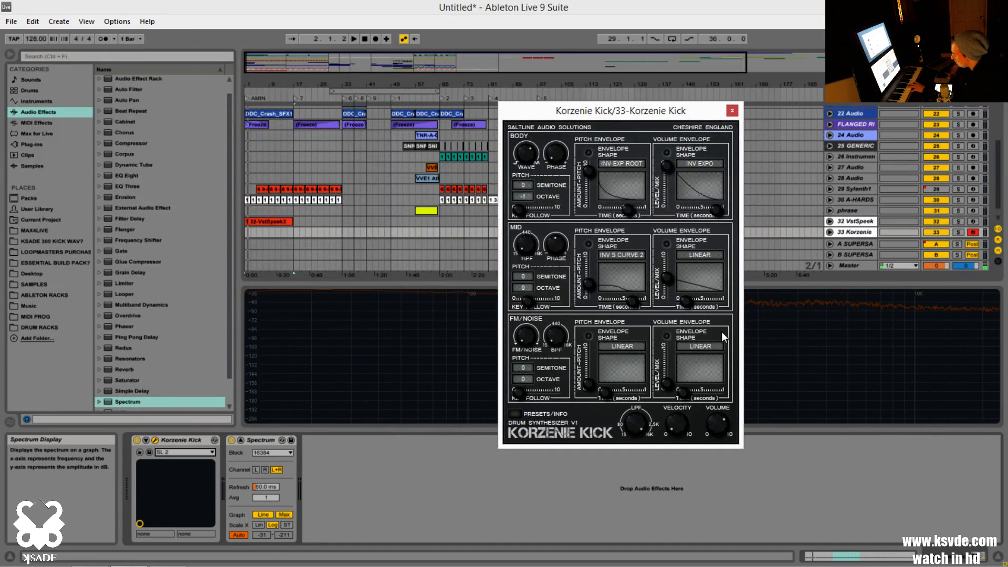
click(784, 345)
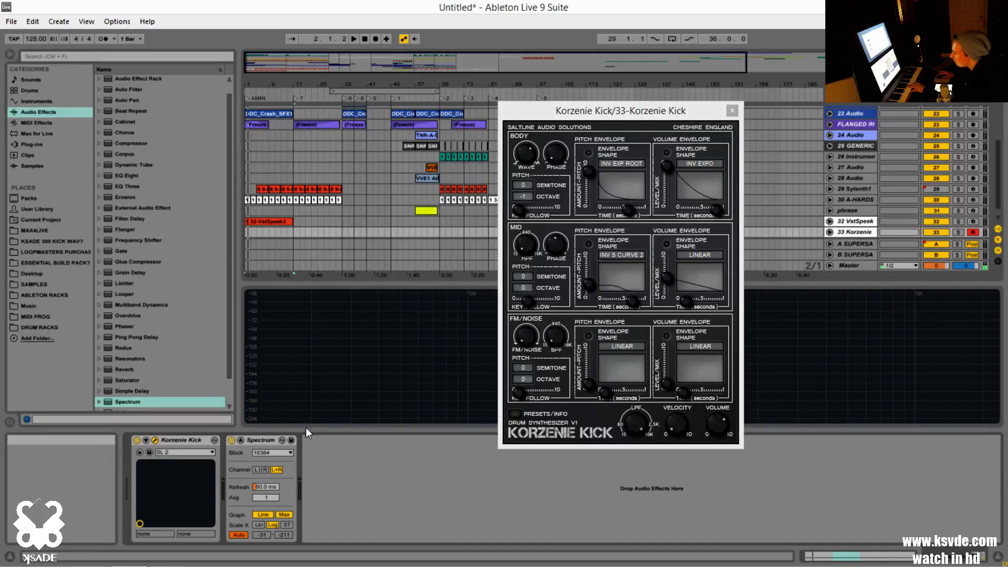
drag(589, 115, 768, 154)
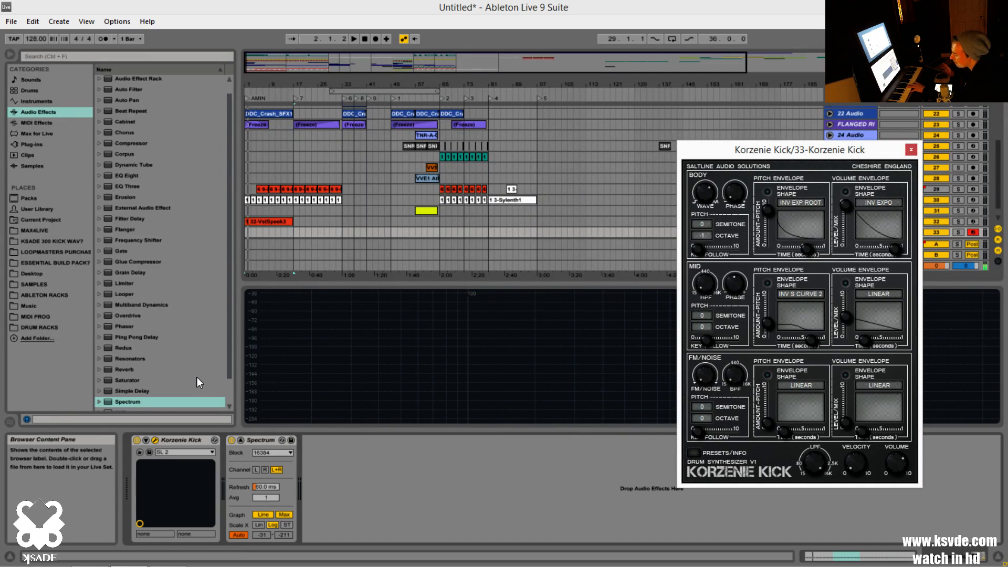
click(251, 440)
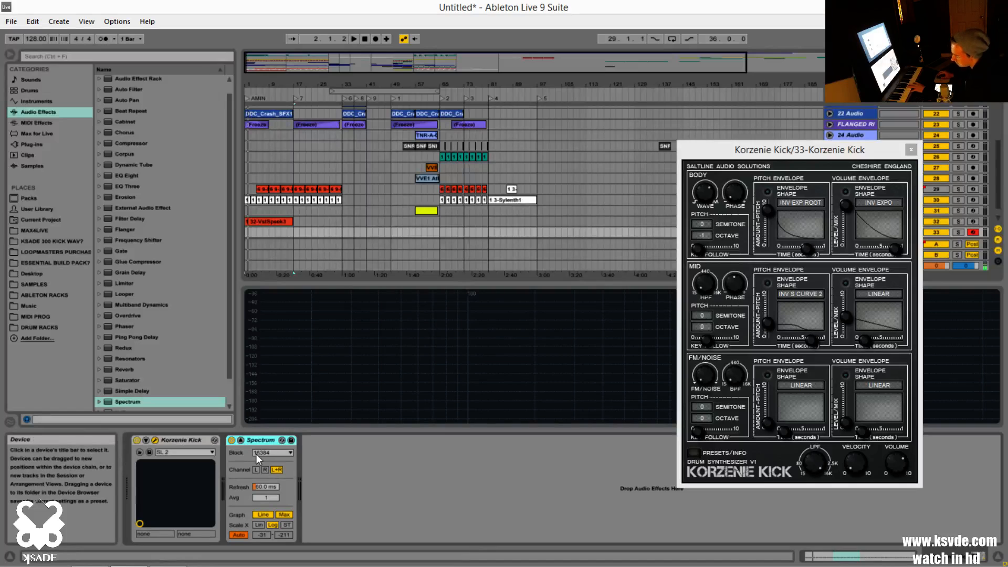
click(260, 455)
click(242, 470)
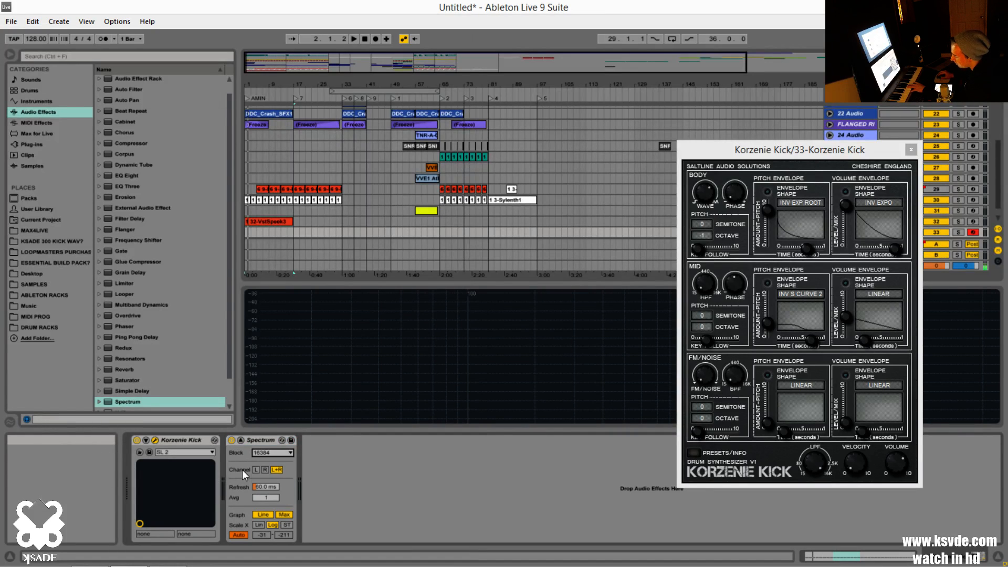
drag(795, 151, 615, 122)
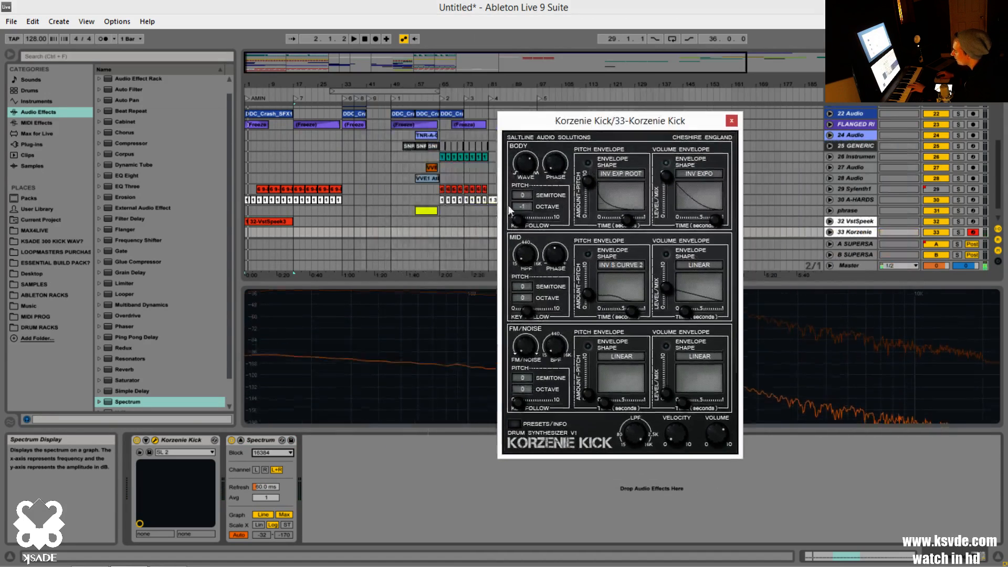
click(240, 440)
click(240, 440)
Load the SL 7 preset in Korzenie Kick, with its window moved clear of the track names.
drag(654, 121, 553, 140)
click(178, 450)
click(202, 65)
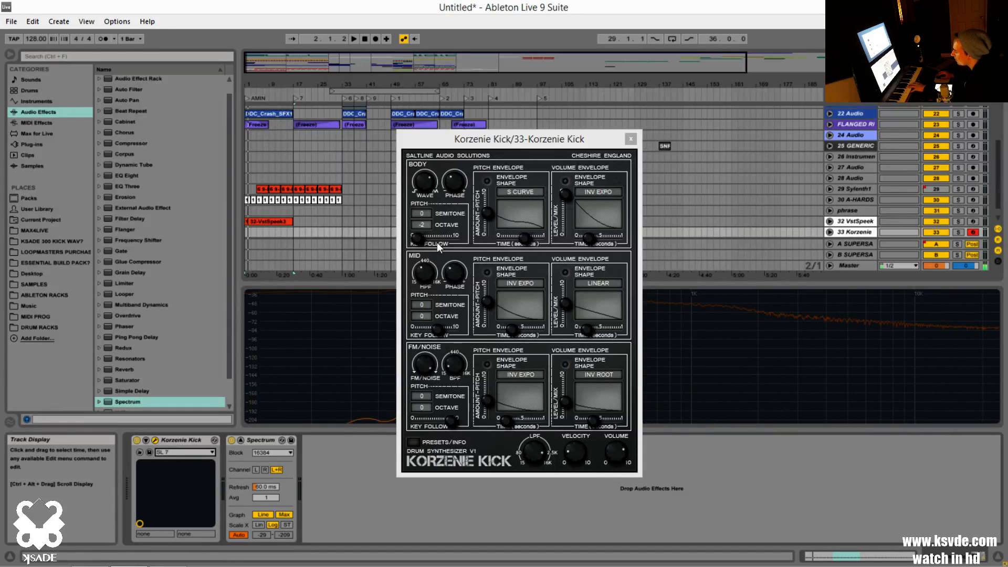
Load the H&F 707 preset in Korzenie Kick, view its presets/info page and return to the synthesis controls.
click(187, 452)
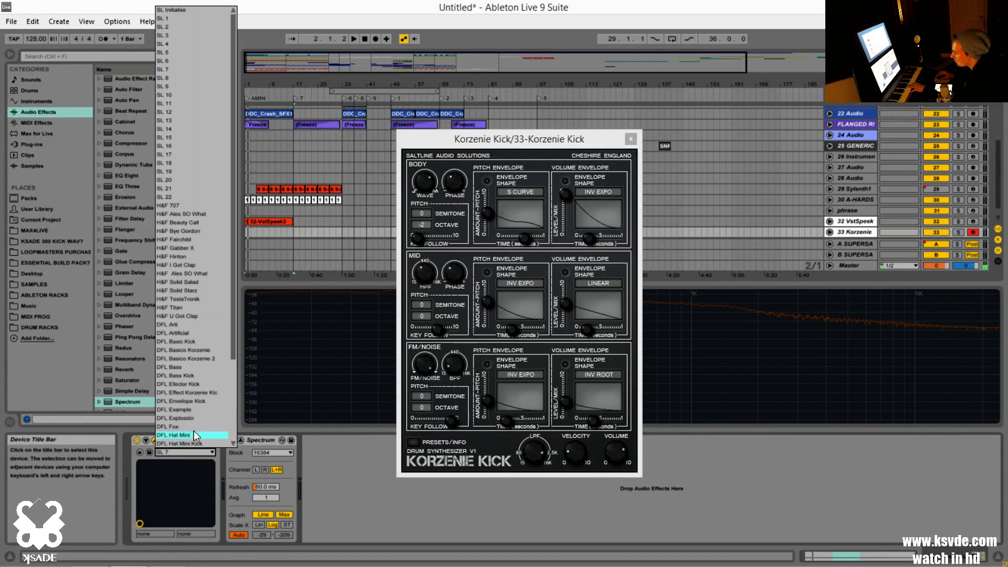
click(218, 207)
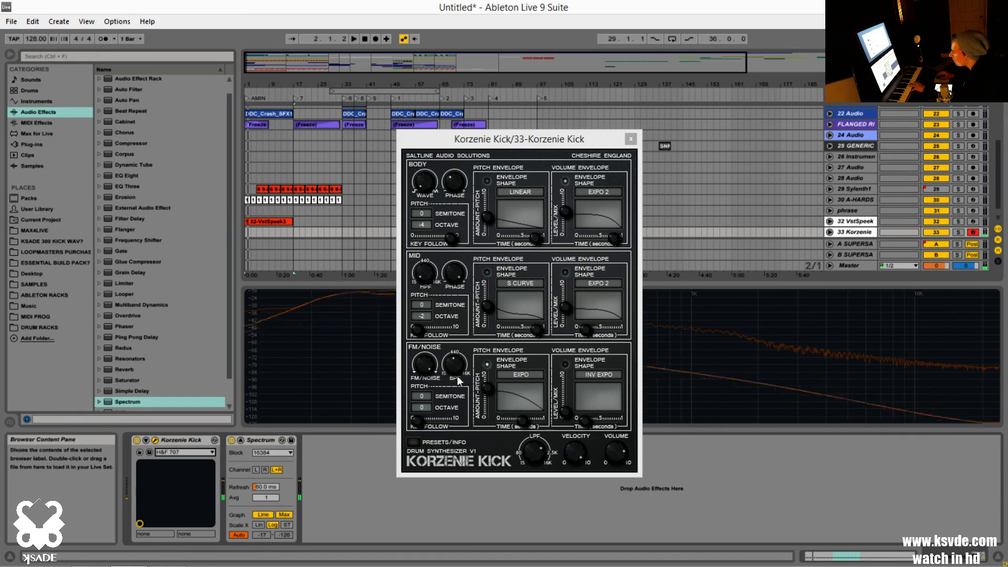
click(413, 442)
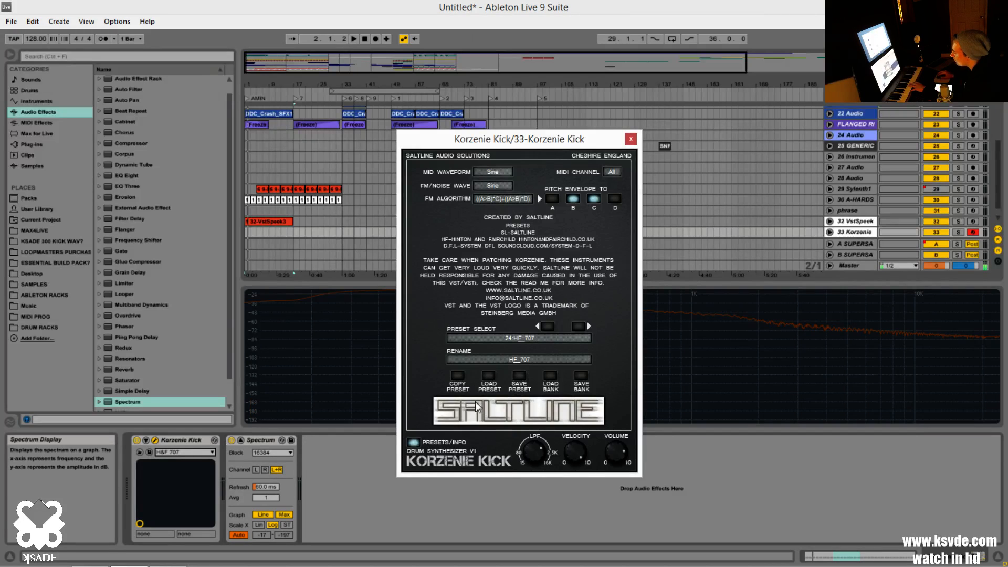
click(414, 442)
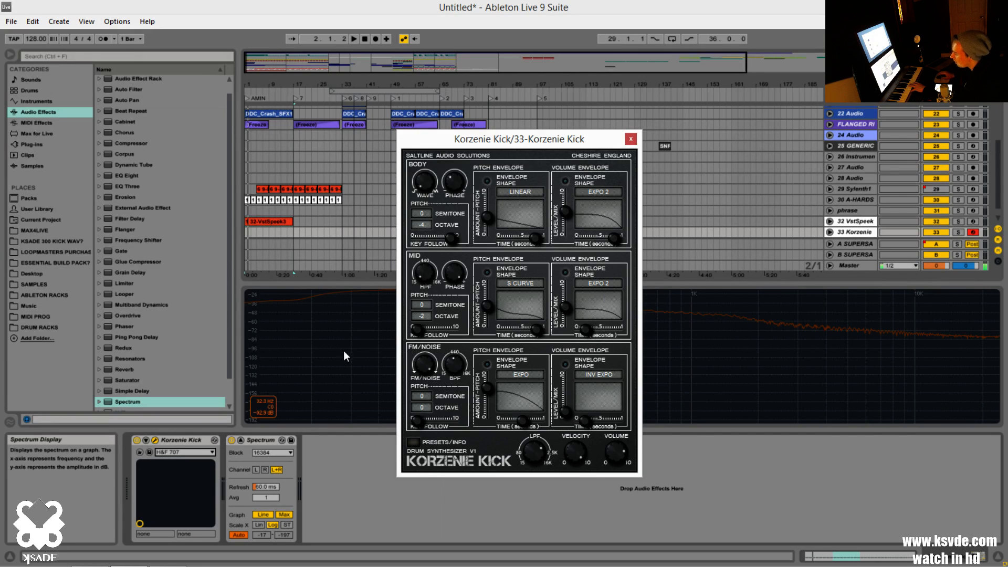
Load the DFL Bass Kick preset in Korzenie Kick.
click(183, 453)
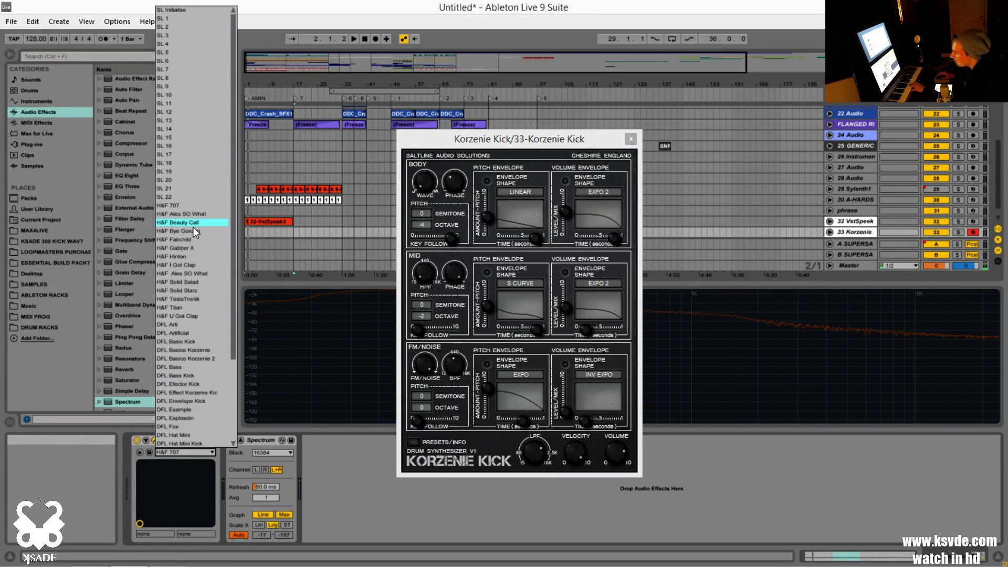
scroll(197, 244, down, 1)
scroll(200, 257, down, 3)
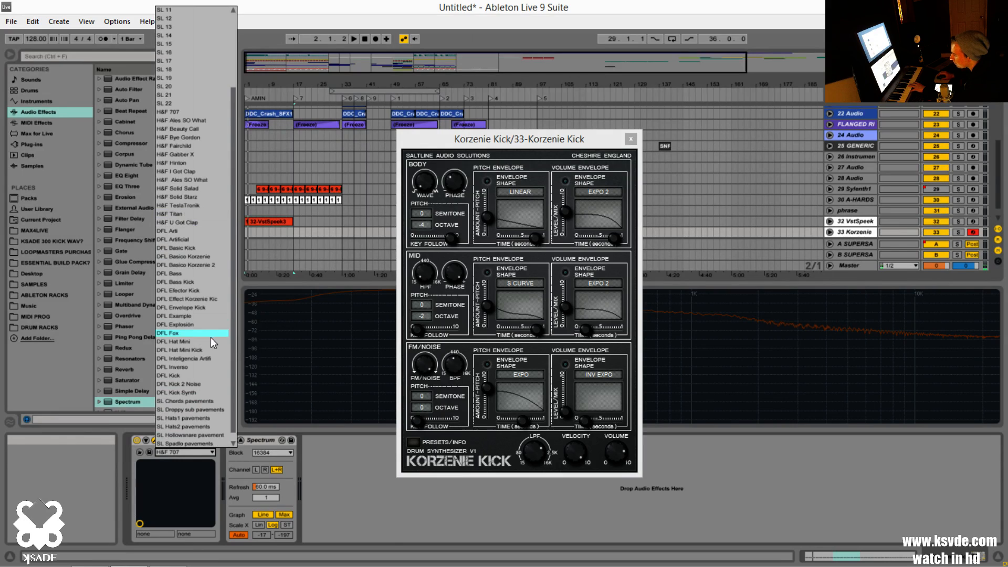
click(212, 282)
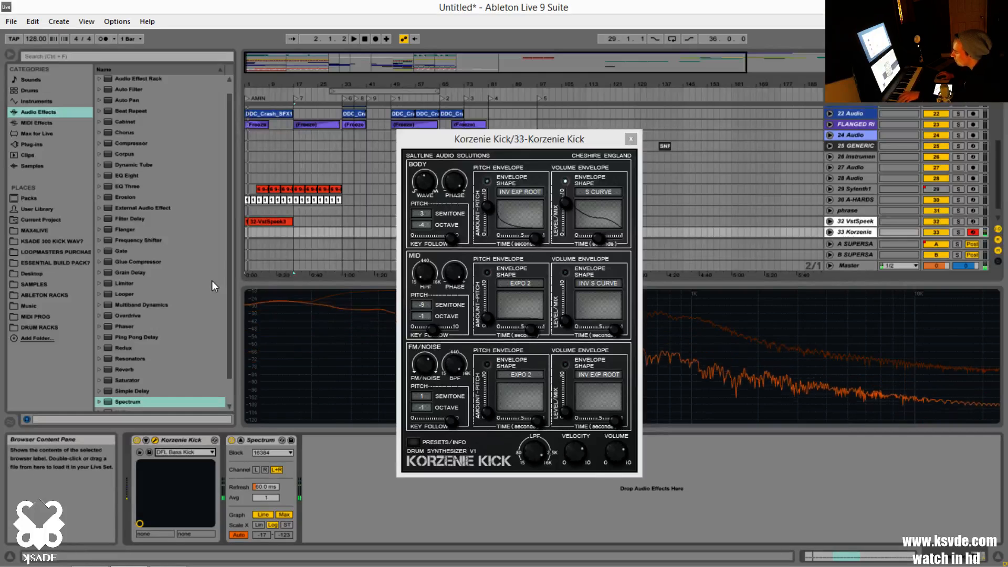
Load the DFL Kick preset in Korzenie Kick, followed by the SL Hats1 pavements preset.
click(192, 452)
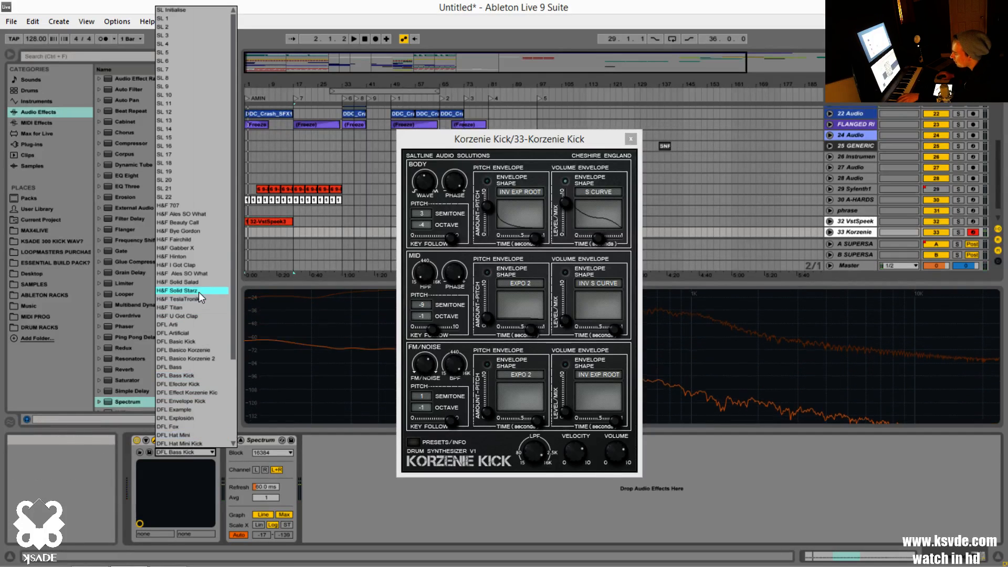
click(200, 413)
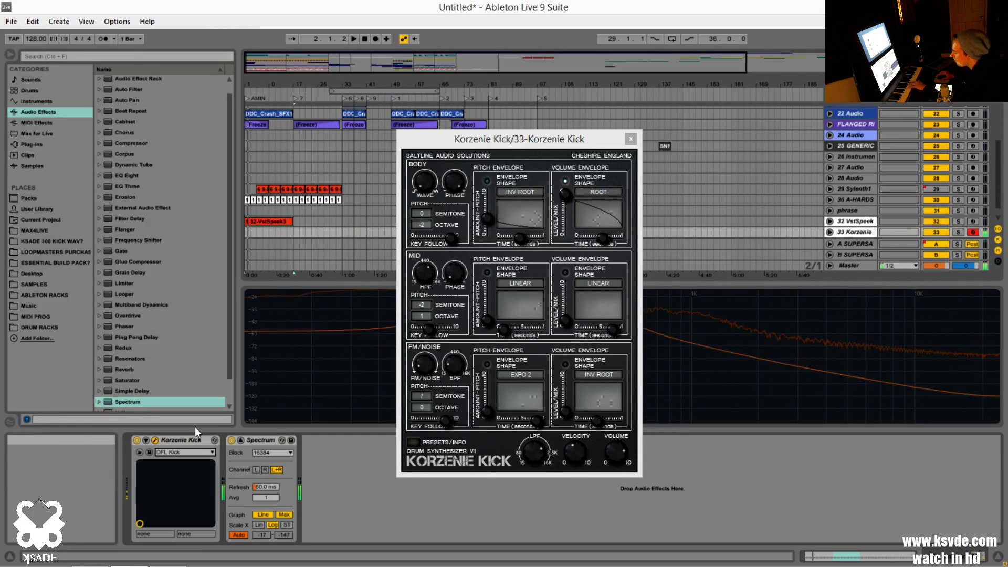
scroll(210, 409, down, 3)
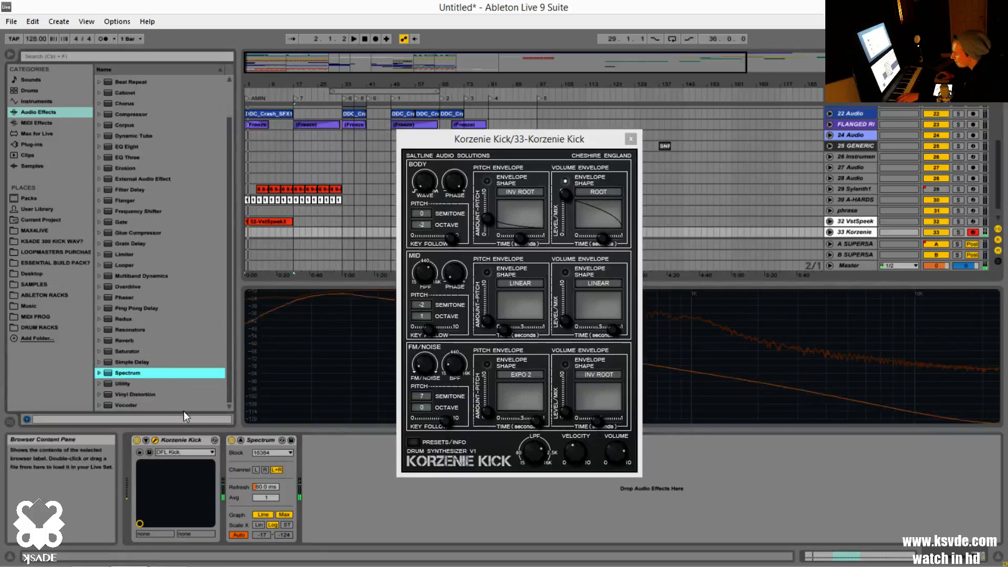
click(184, 449)
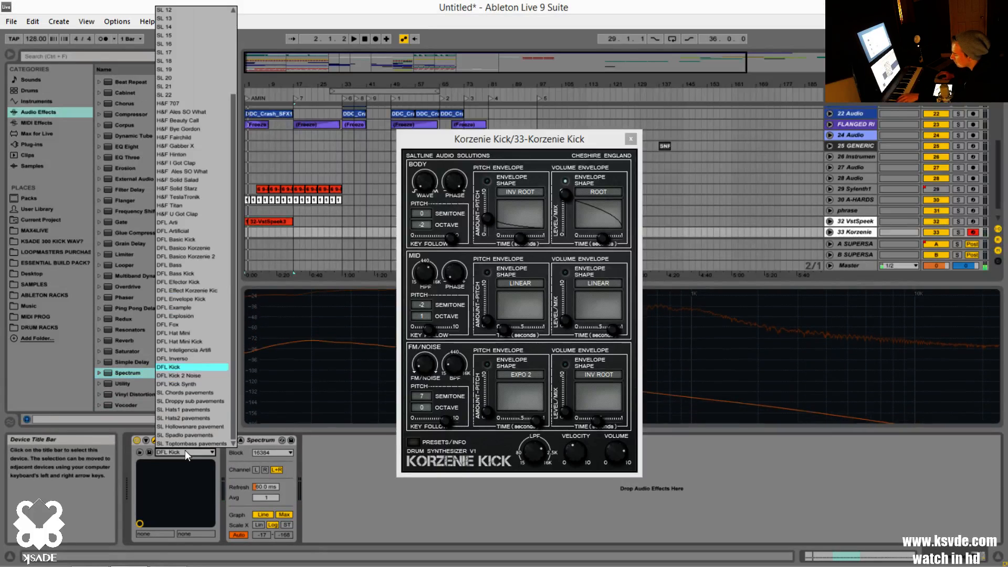
click(205, 410)
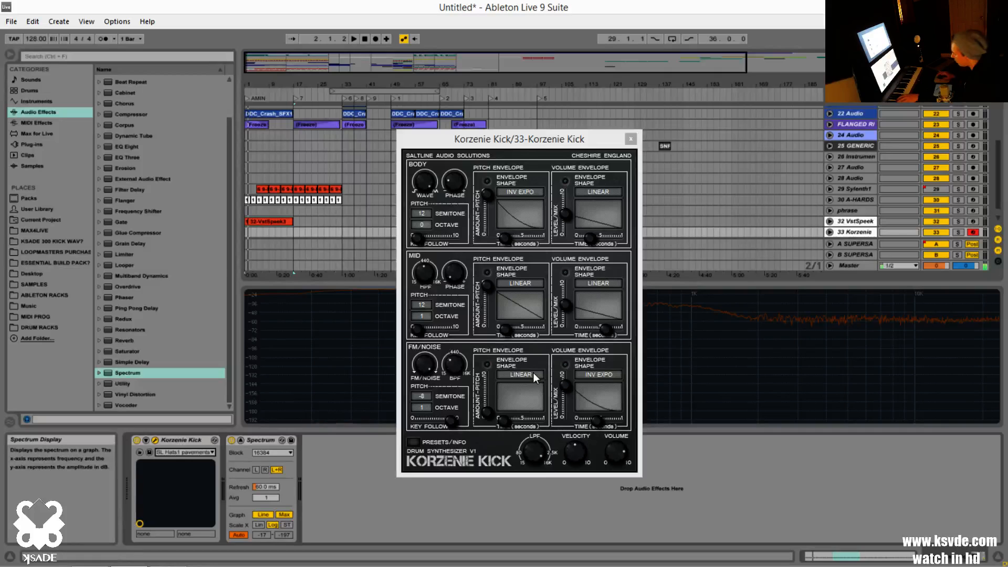
Close the Korzenie Kick window and open the MinimogueVA plug-in window with track 34 armed for recording.
click(630, 139)
scroll(857, 226, down, 1)
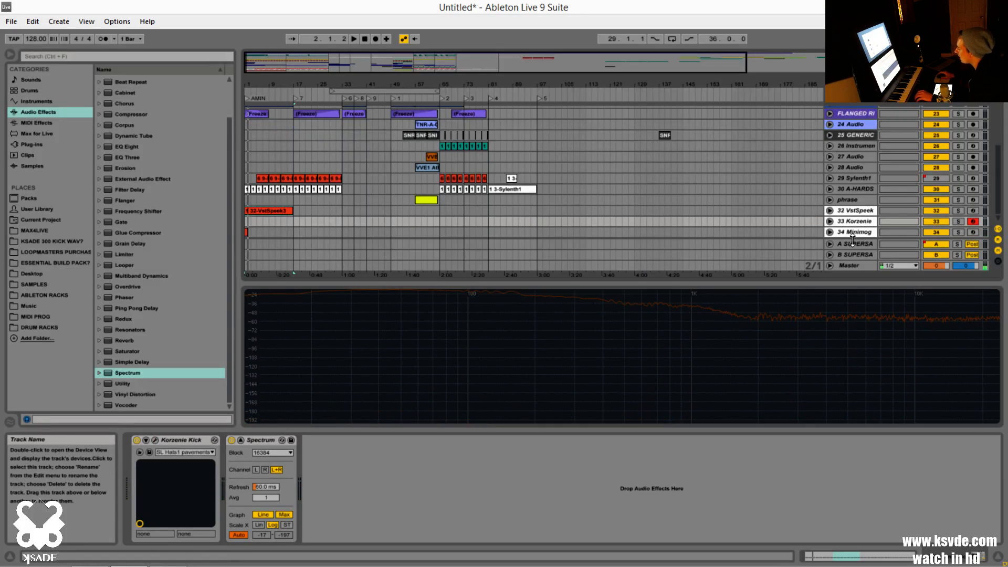
click(852, 233)
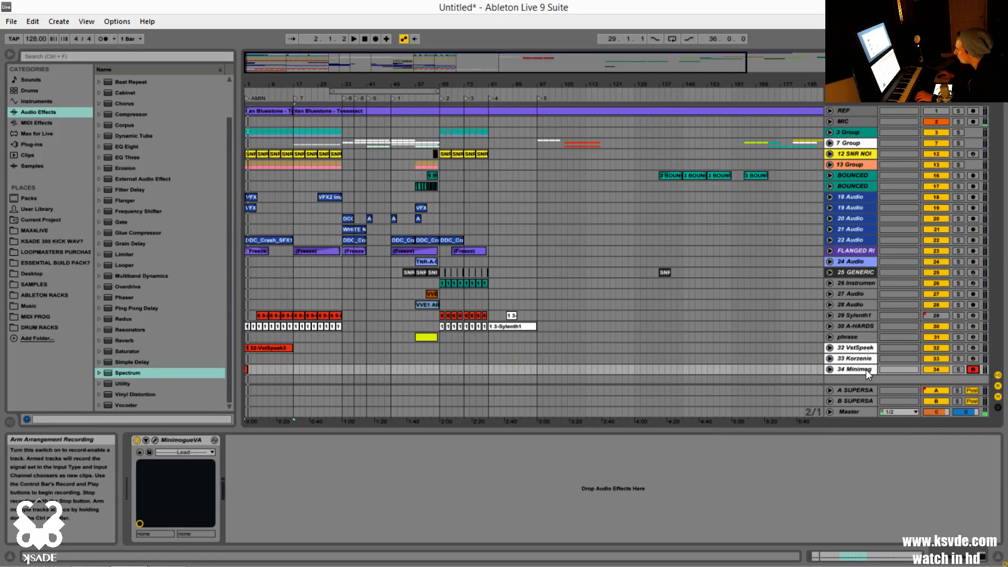
click(157, 442)
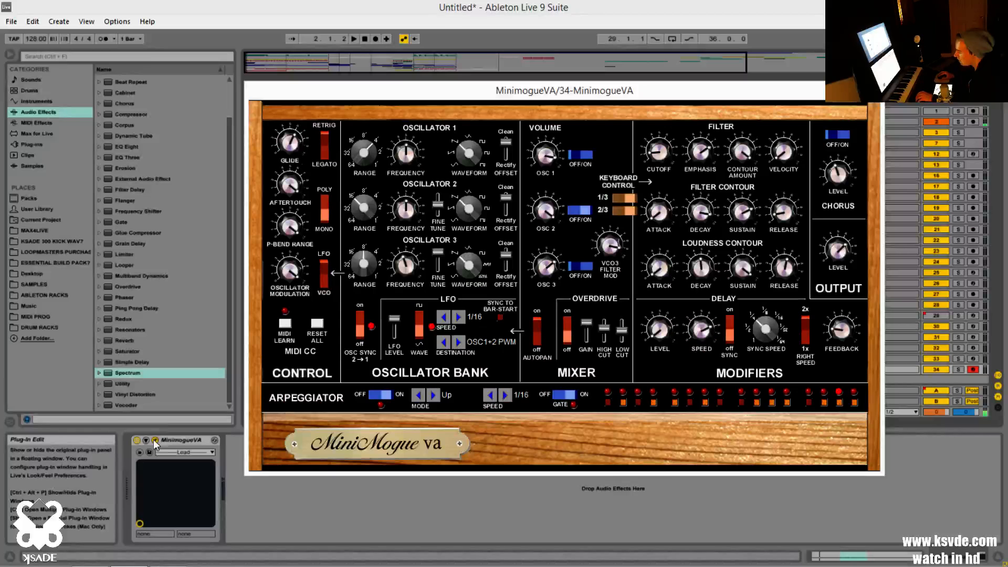
drag(630, 99, 600, 118)
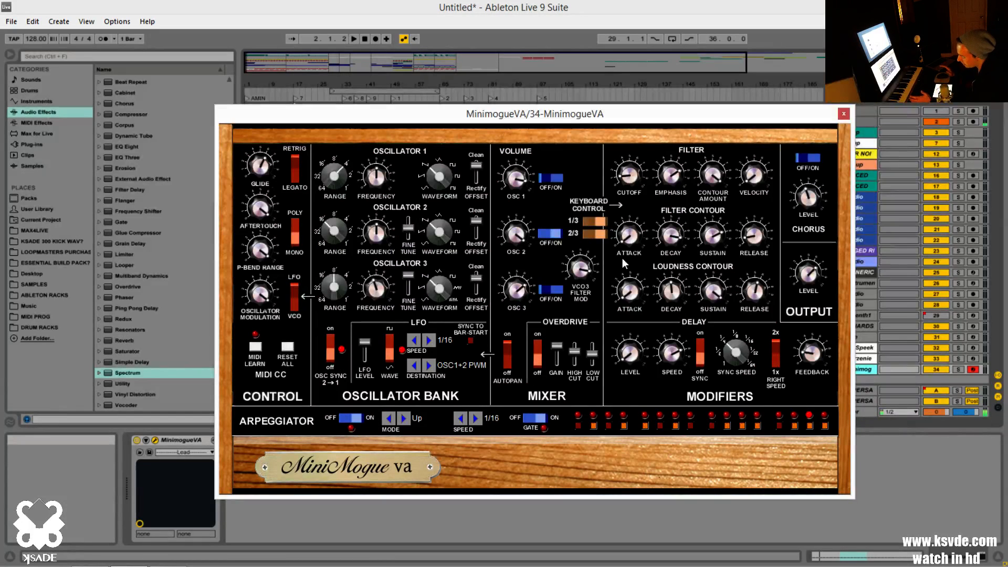
mouse_move(655, 114)
mouse_down()
mouse_move(578, 103)
mouse_move(666, 105)
mouse_up()
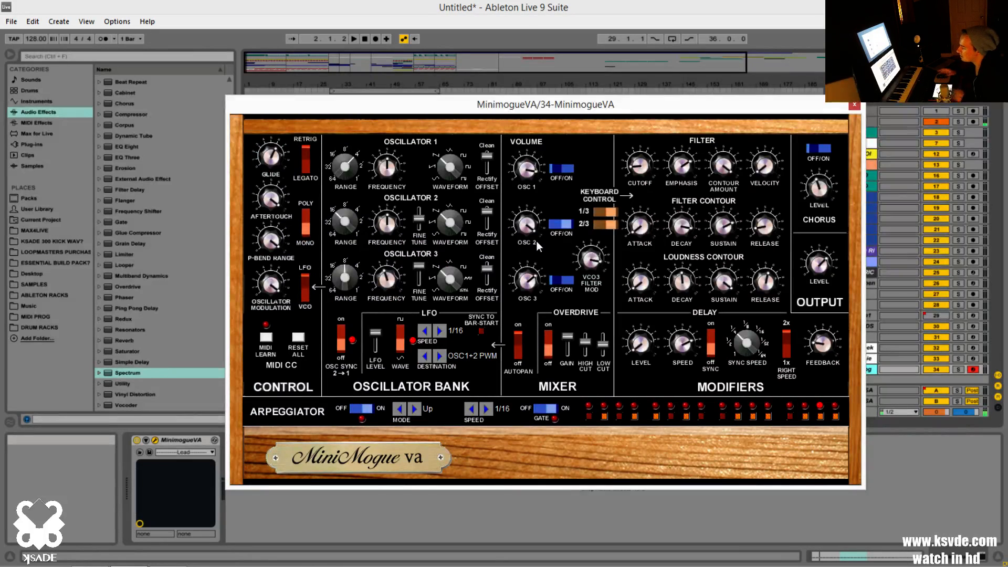
click(182, 451)
click(205, 14)
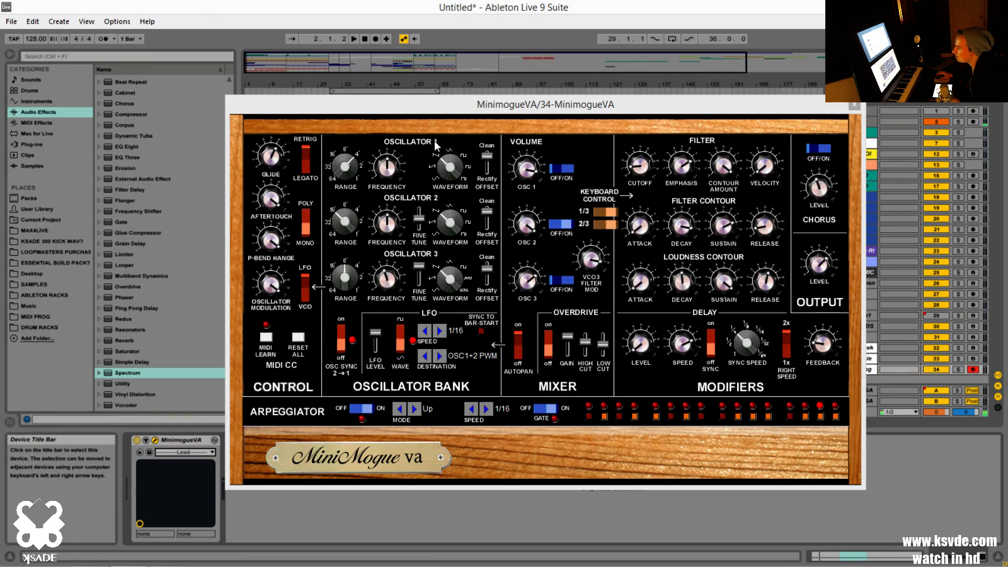
drag(520, 112, 609, 102)
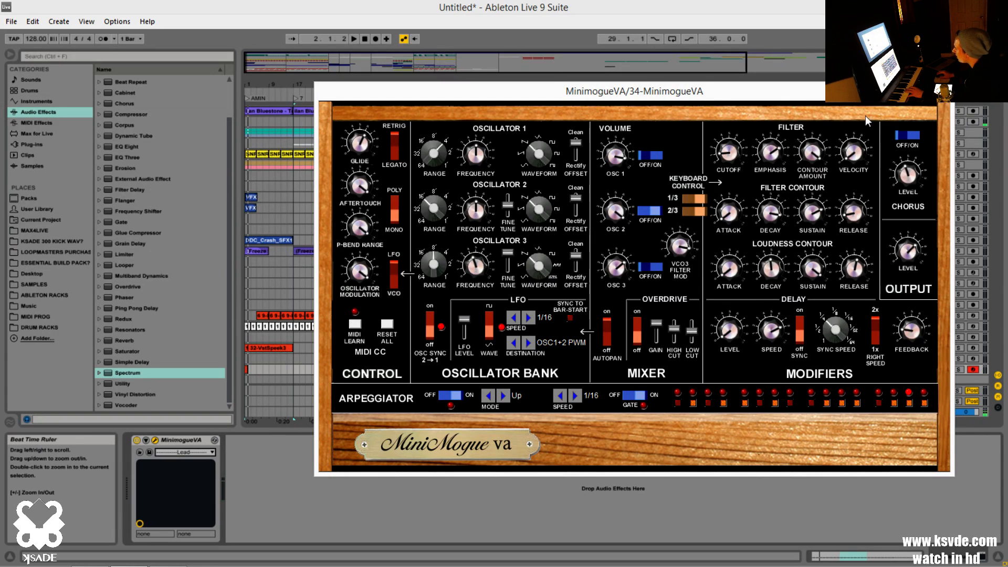
drag(837, 93, 757, 93)
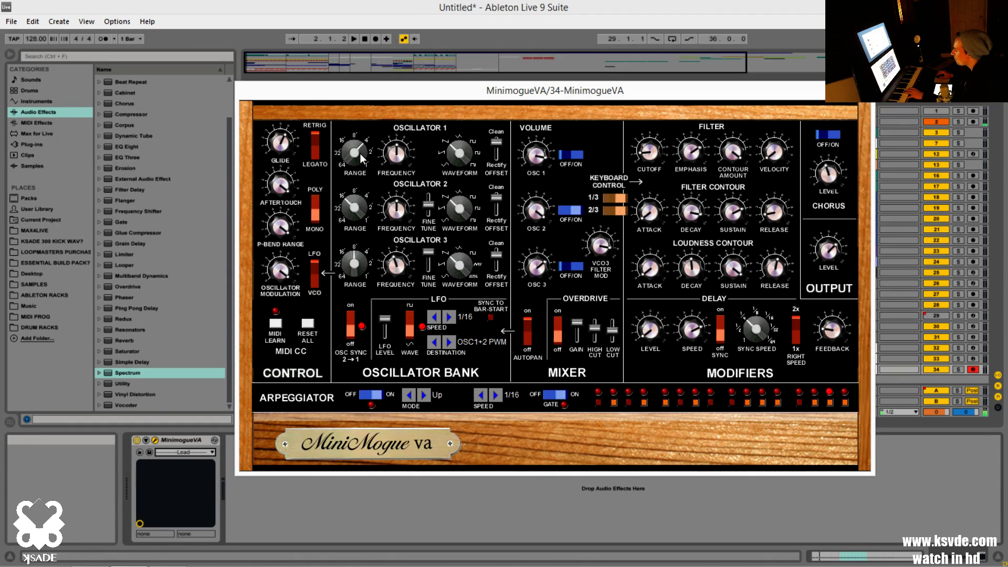
Switch MinimogueVA's mixer to OSC 1 only, with OSC 2 and OSC 3 off, and keep track 34 armed.
click(567, 270)
click(567, 270)
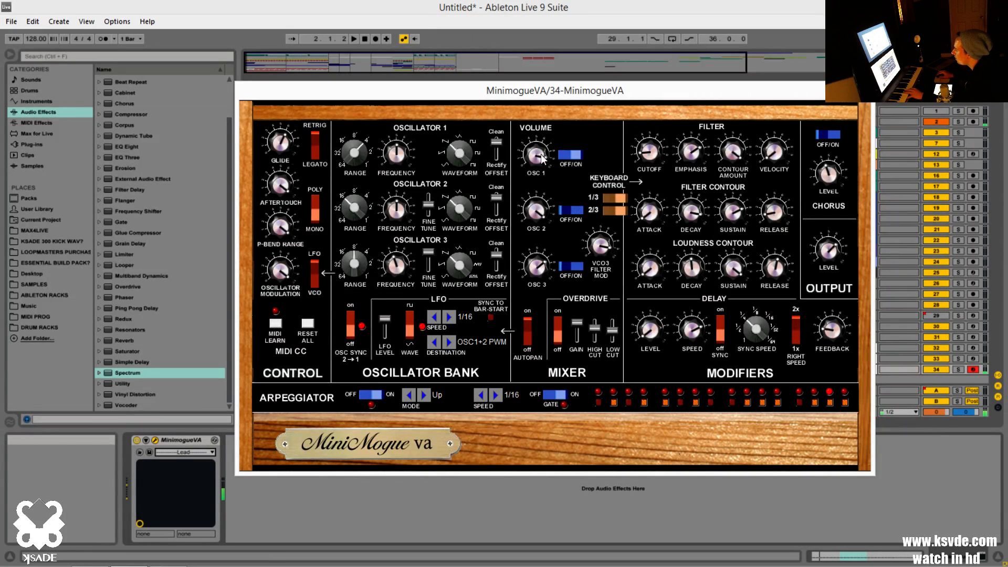
drag(734, 112, 678, 86)
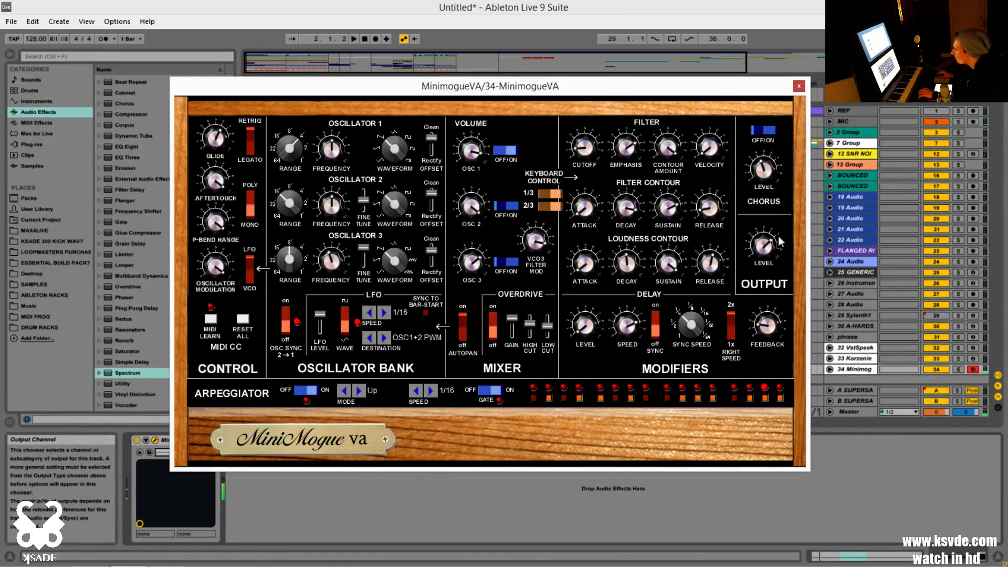
click(972, 372)
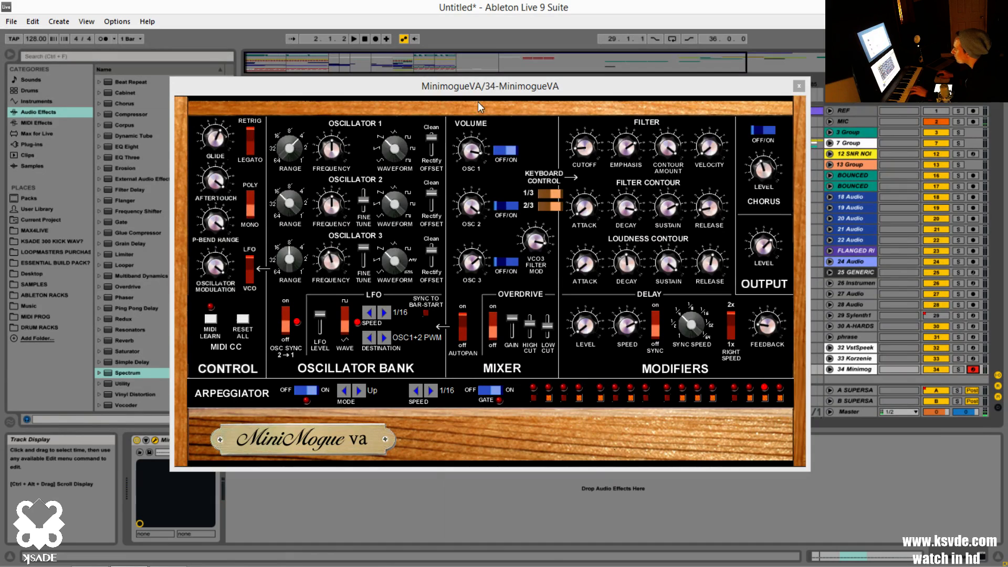
Turn OSC 1 off and OSC 2 and OSC 3 on in MinimogueVA's mixer, and toggle the Poly/Mono switch.
click(507, 149)
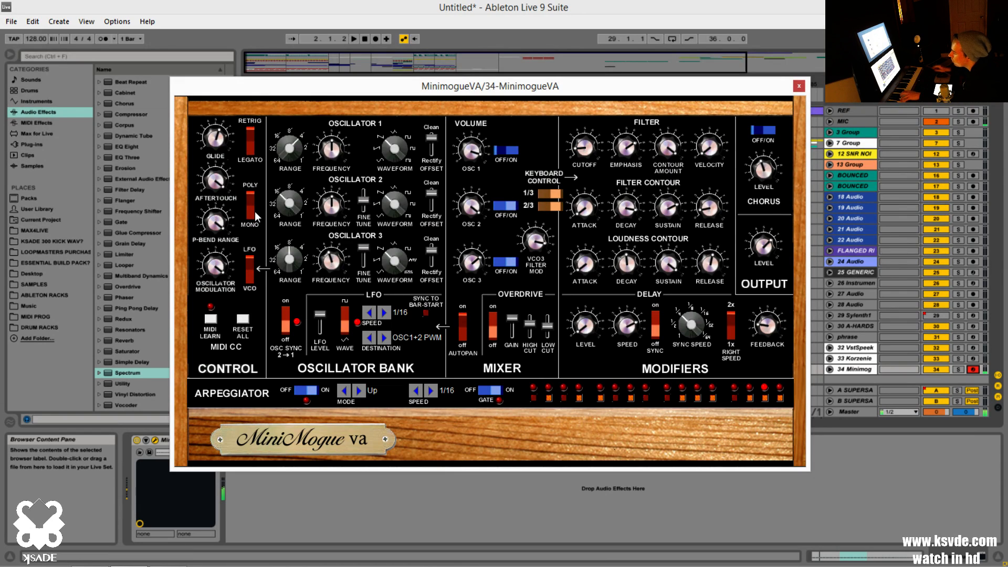
click(251, 195)
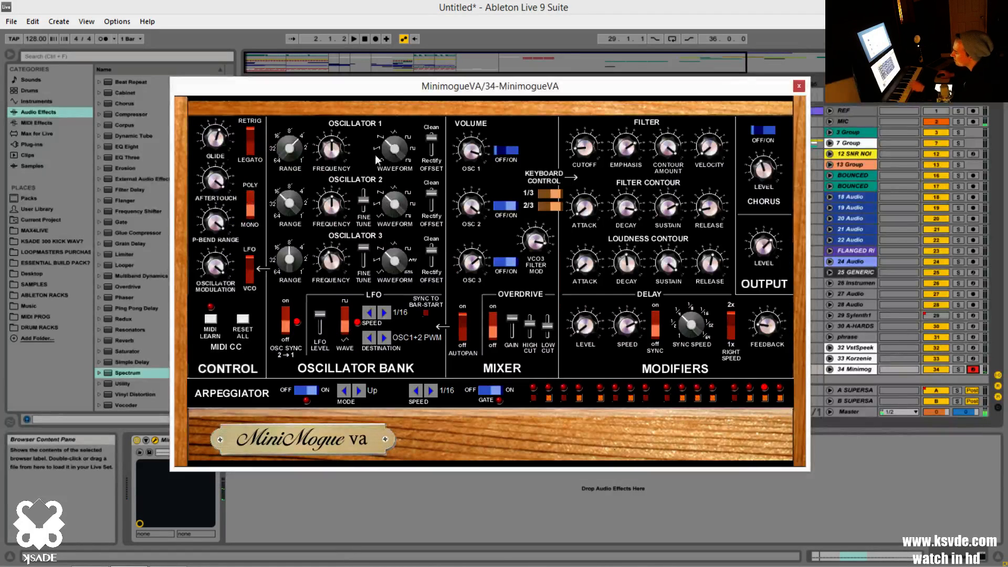
drag(547, 95, 592, 99)
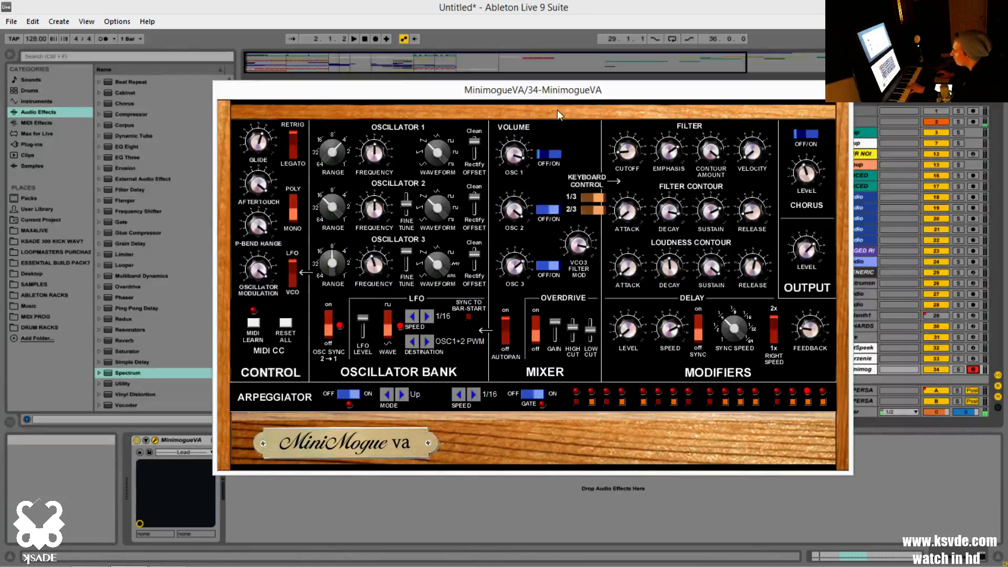
Browse MinimogueVA's preset list from the lead sounds down through effects, basses, riff sounds and arp/gate presets, leaving the Lead preset loaded.
drag(387, 93, 409, 94)
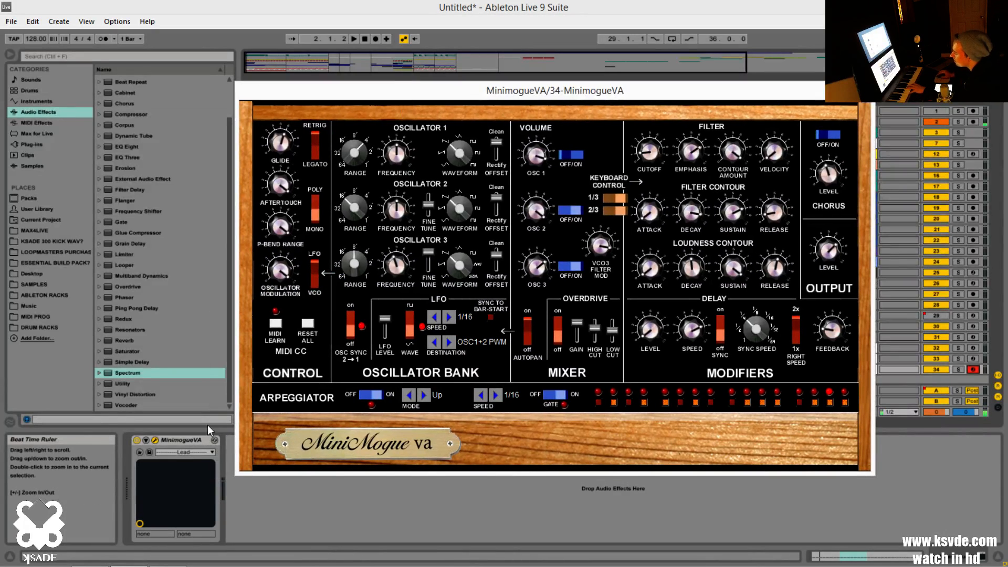
click(196, 453)
scroll(210, 367, down, 4)
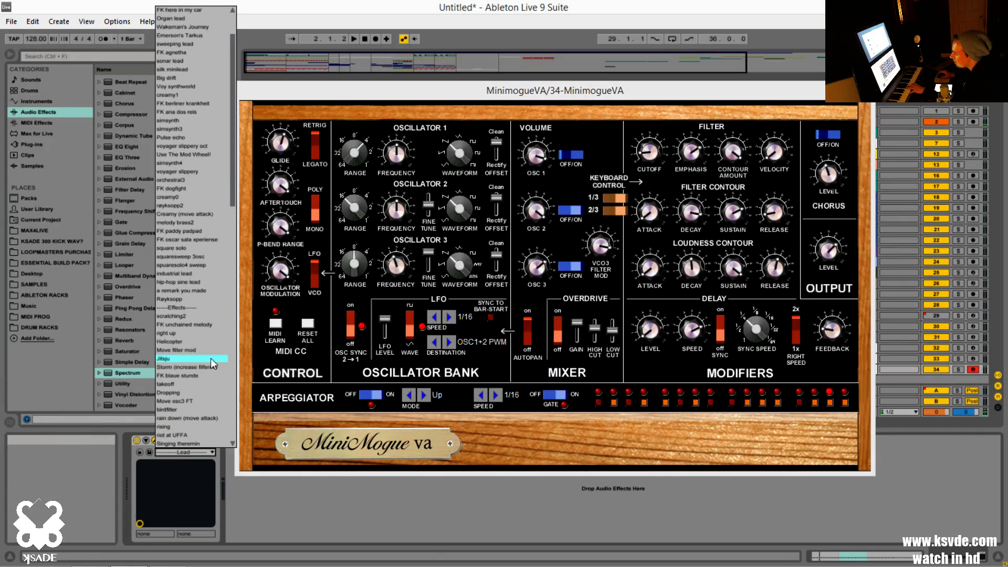
scroll(211, 373, down, 9)
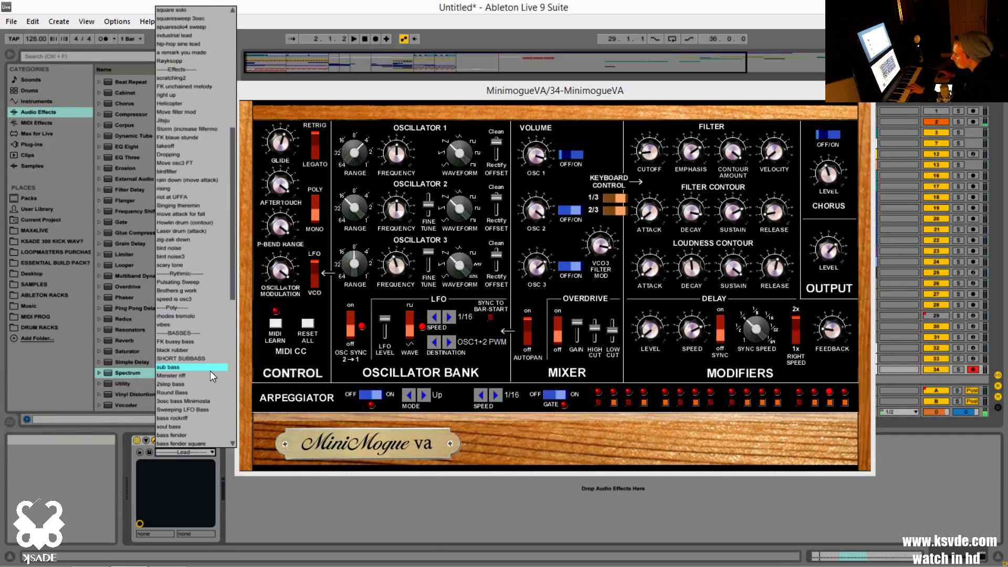
scroll(214, 368, down, 8)
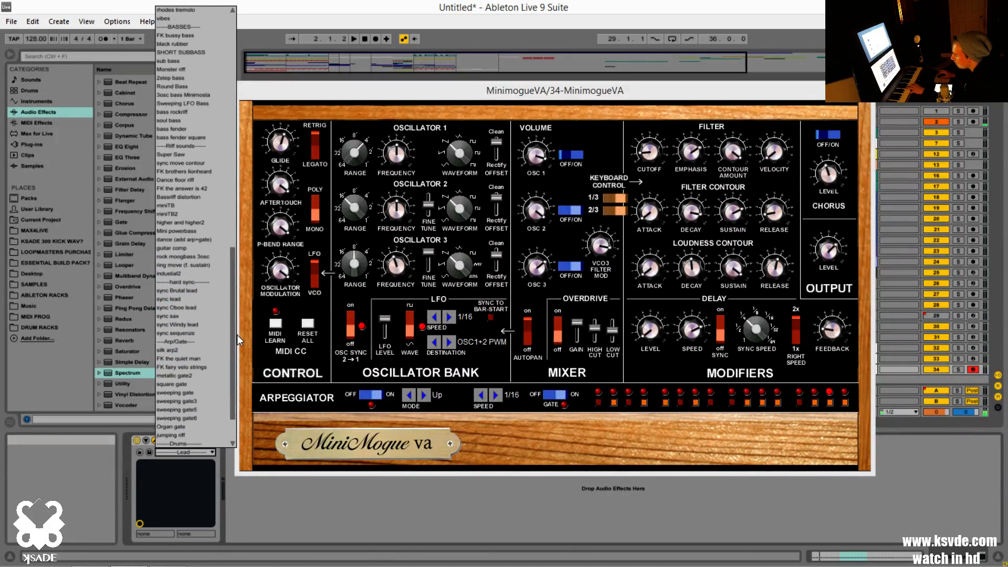
click(443, 111)
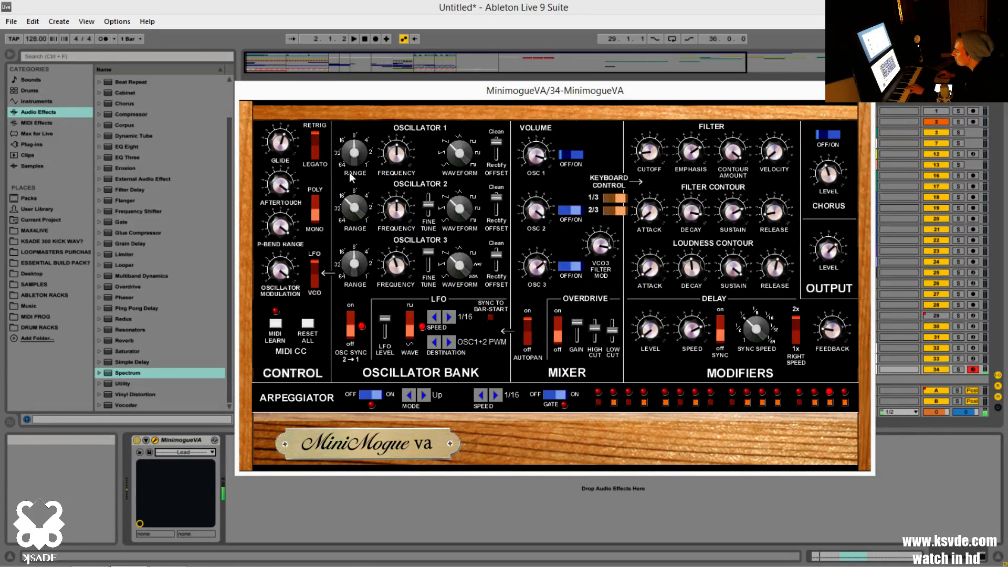
Turn on OSC 2 in MinimogueVA's mixer, adjust its volume, and set Oscillator 2's range to 2 and Oscillator 3's range to 16.
click(576, 213)
drag(524, 212, 510, 229)
drag(353, 225, 350, 167)
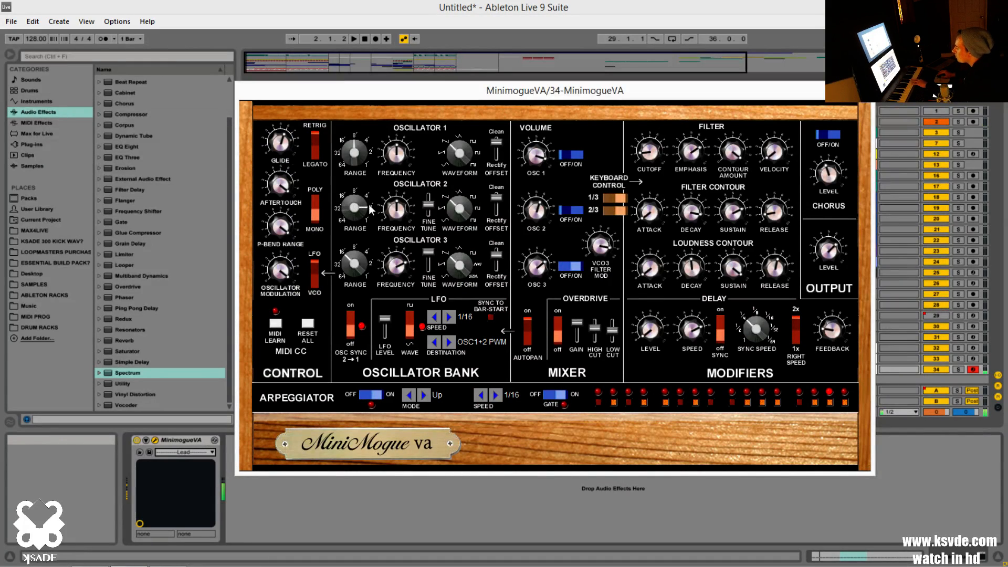
Turn on OSC 3 in MinimogueVA's mixer, slightly detune Oscillator 3's frequency and adjust its volume.
drag(543, 270, 541, 248)
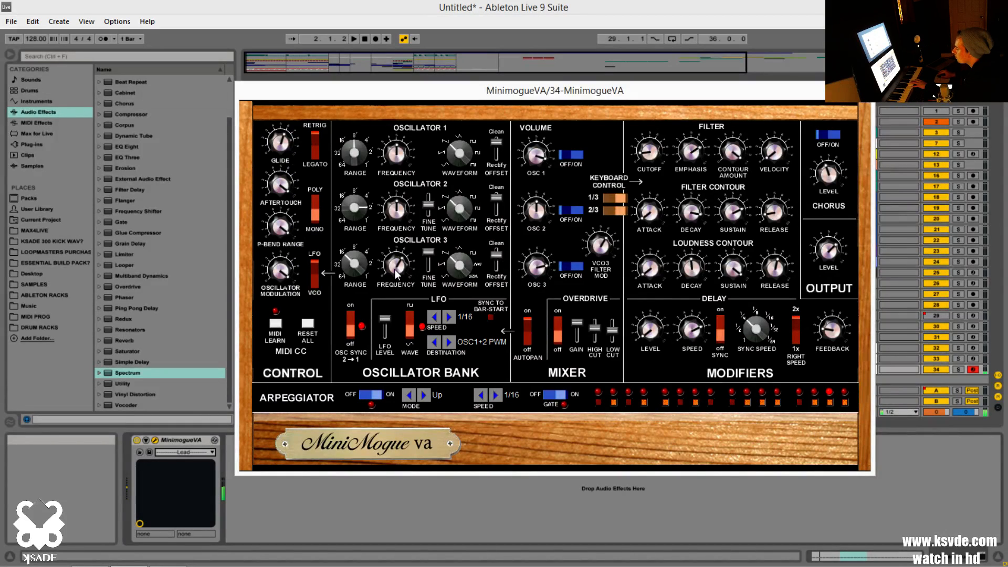
drag(393, 274, 393, 279)
drag(397, 262, 396, 268)
mouse_move(533, 260)
mouse_down()
mouse_move(532, 271)
mouse_move(536, 258)
mouse_up()
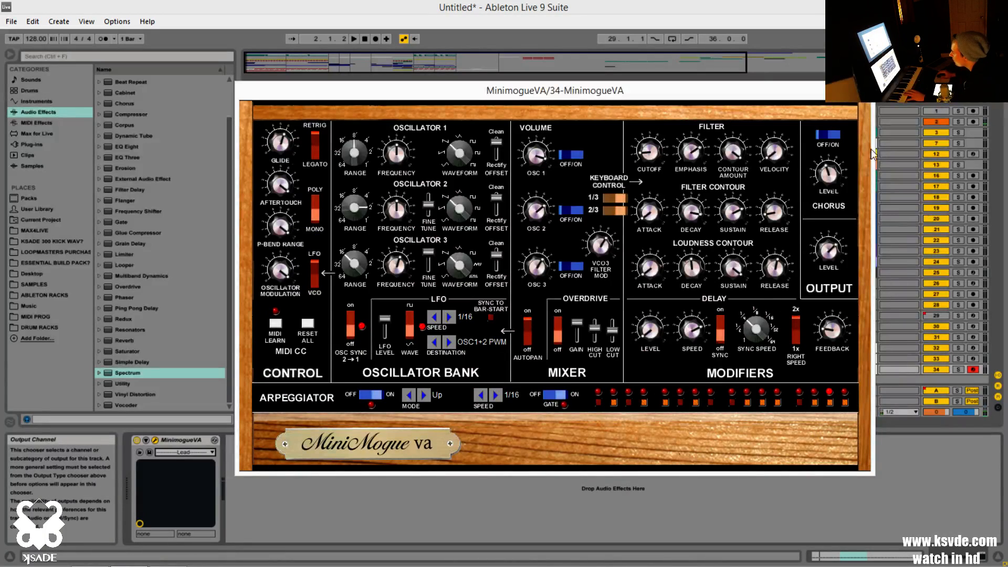
Move the MinimogueVA window slightly lower, and raise the loudness contour's release and the filter cutoff.
mouse_move(739, 93)
mouse_down()
mouse_move(689, 101)
mouse_move(749, 100)
mouse_move(604, 118)
mouse_move(762, 102)
mouse_move(740, 102)
mouse_up()
drag(776, 133, 736, 116)
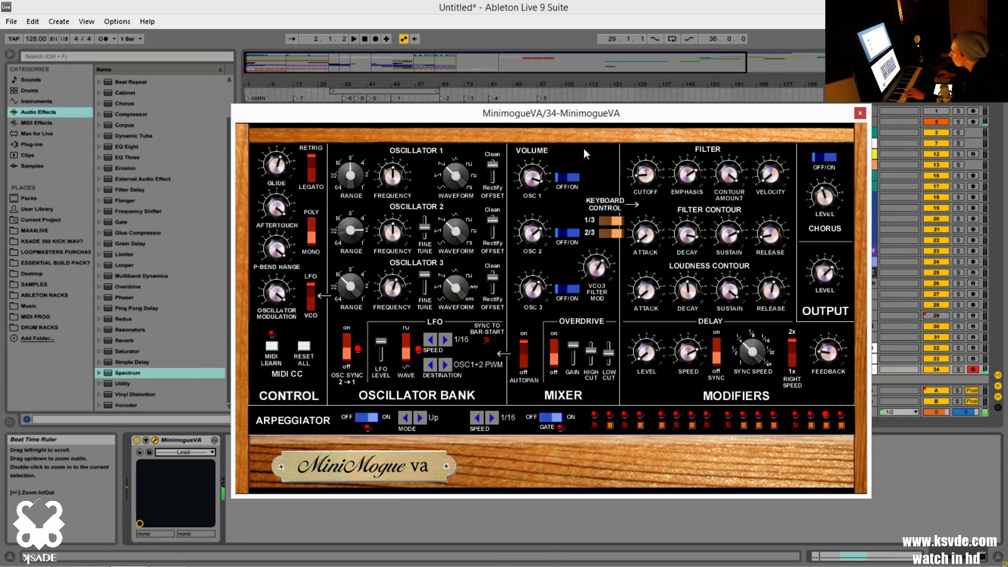
mouse_move(807, 188)
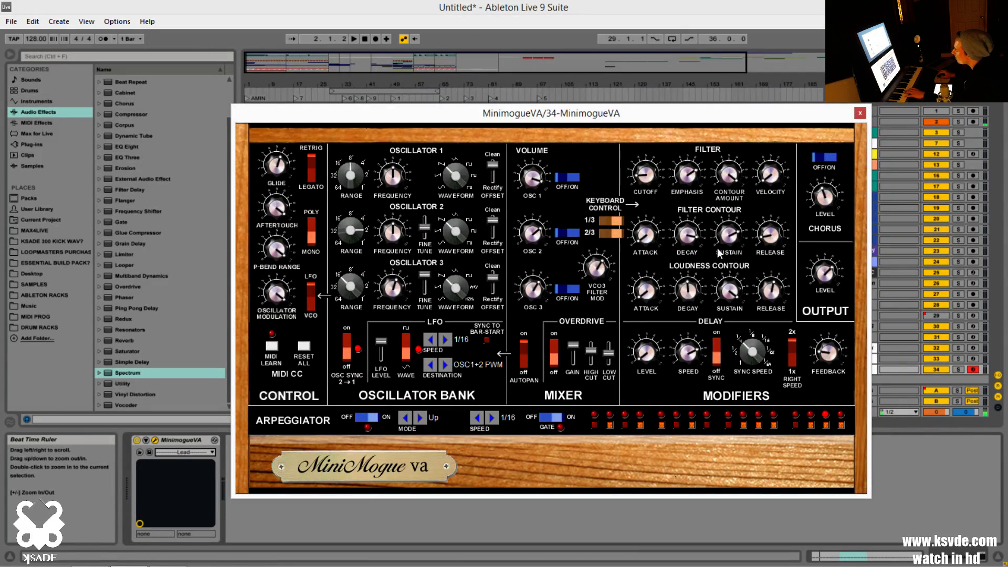
drag(772, 294, 771, 267)
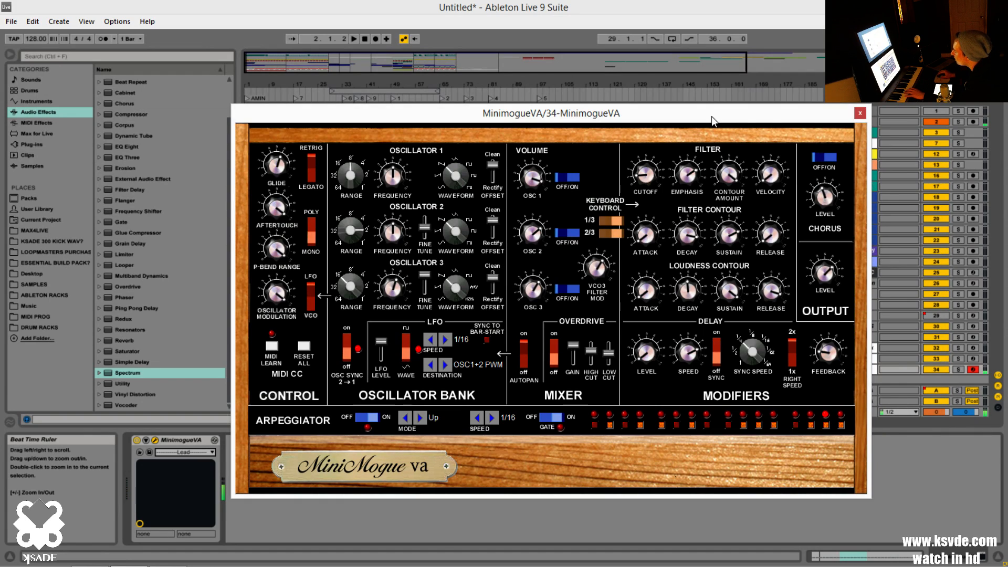
drag(654, 177, 662, 117)
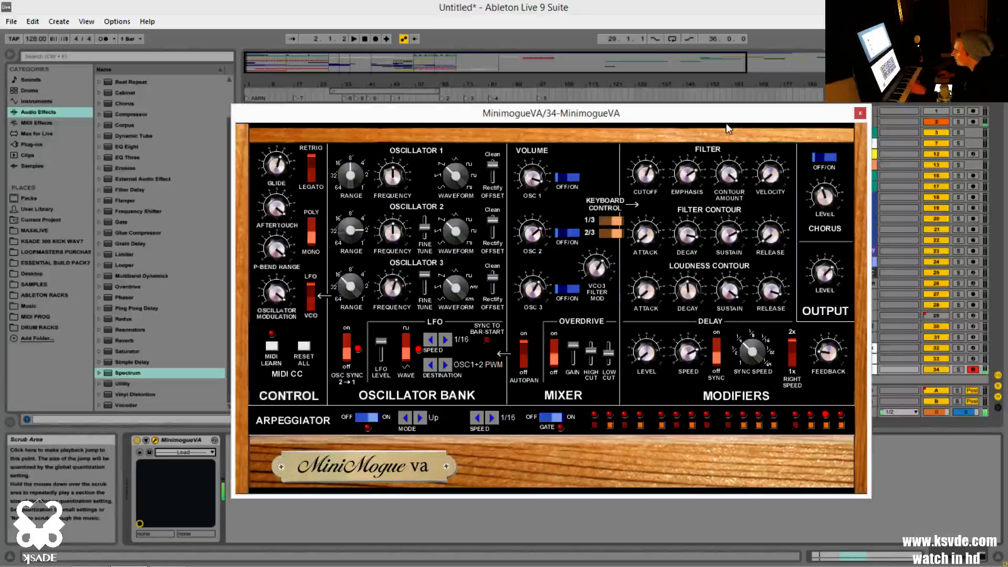
Turn on MinimogueVA's arpeggiator together with its gate.
mouse_move(719, 234)
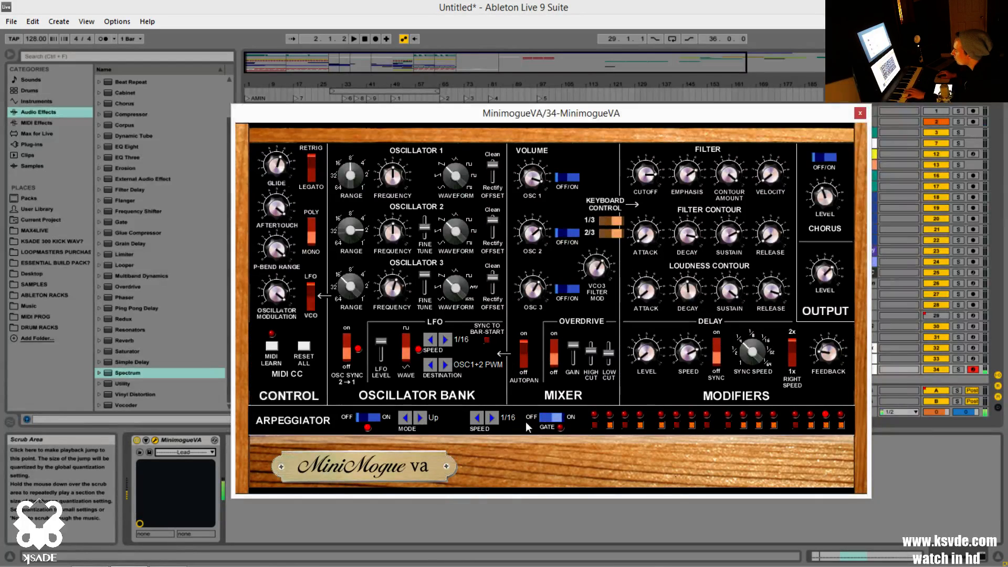
click(550, 417)
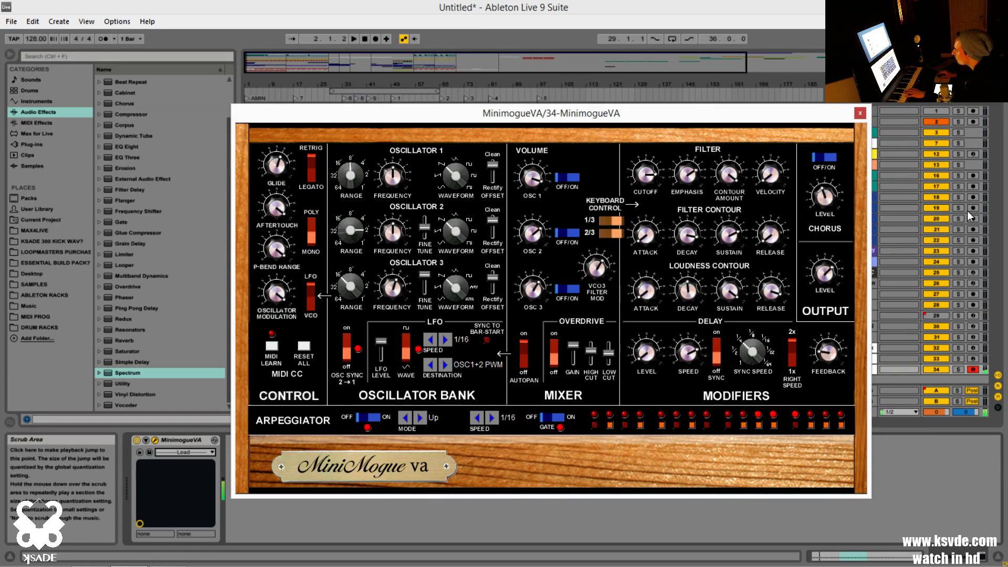
Disarm and mute track 34, and close the MinimogueVA plug-in window.
click(974, 369)
click(938, 369)
click(860, 113)
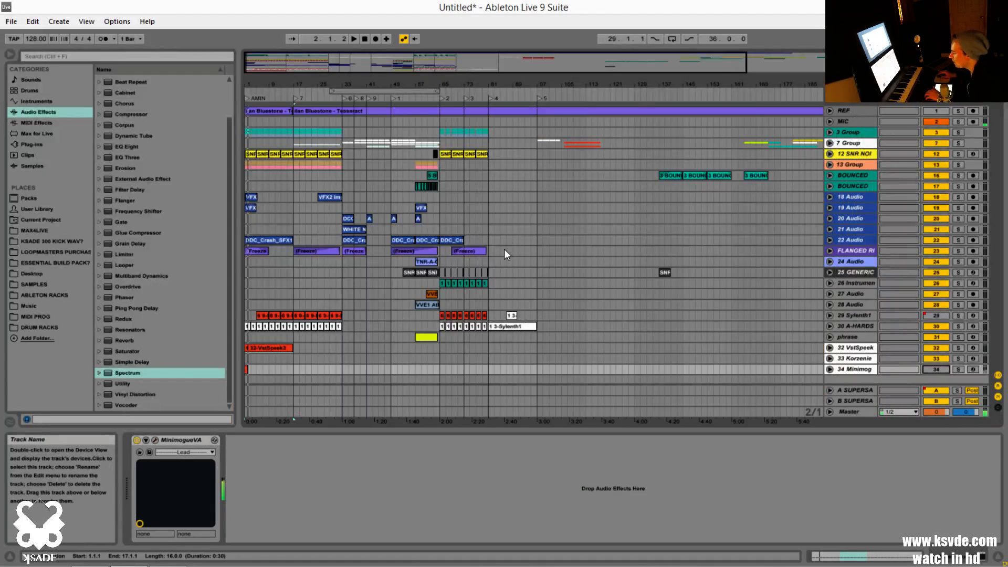